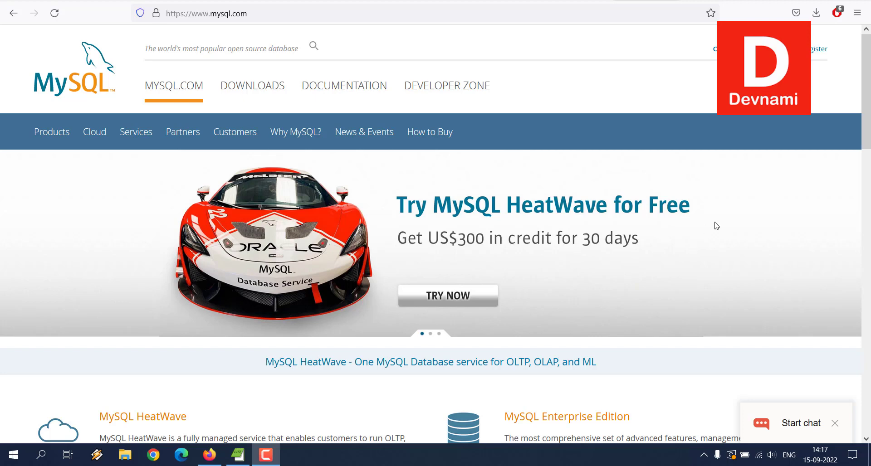
Switch to the Mockaroo schema page and look at the type chooser for the id field
key(alt+Left)
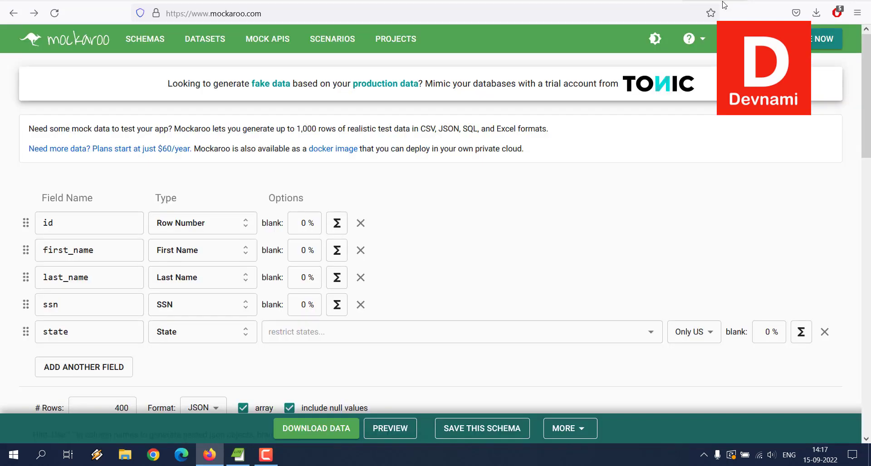
scroll(667, 191, down, 2)
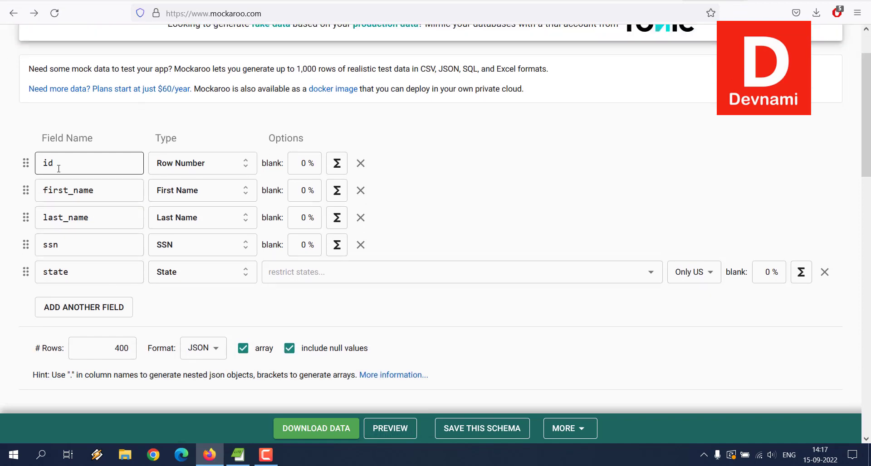
click(194, 170)
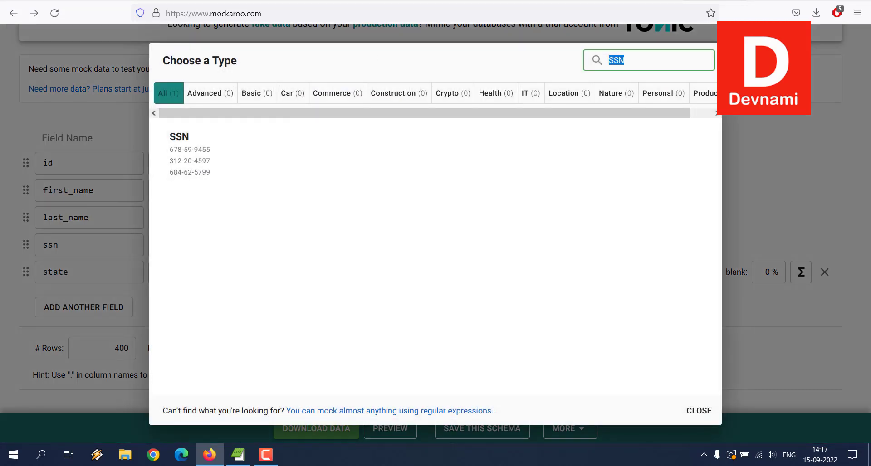
key(Escape)
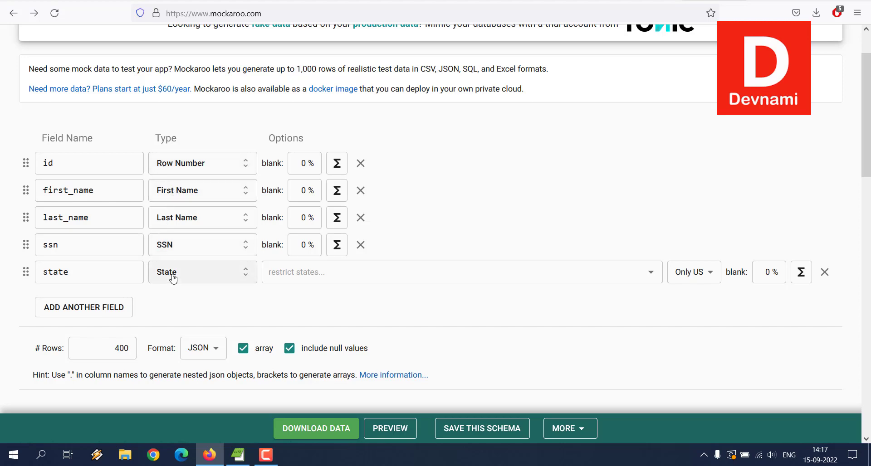
Preview the generated JSON mock data and look through its records
click(399, 429)
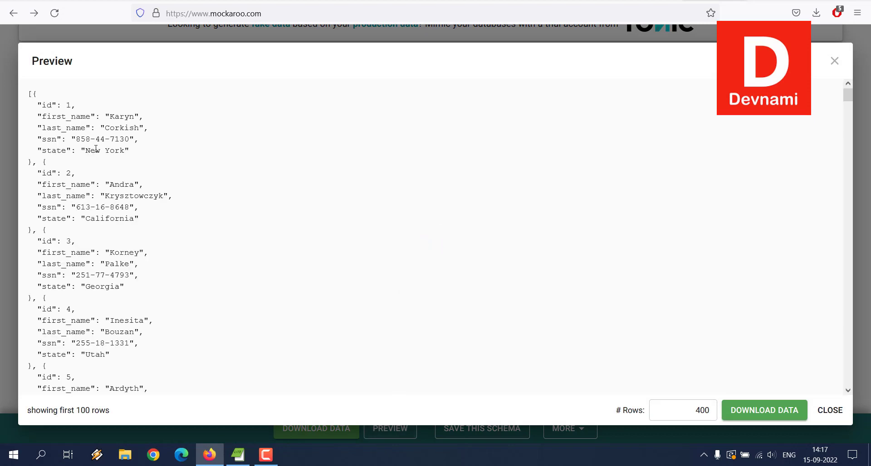
drag(57, 115, 44, 104)
click(80, 115)
scroll(248, 156, down, 7)
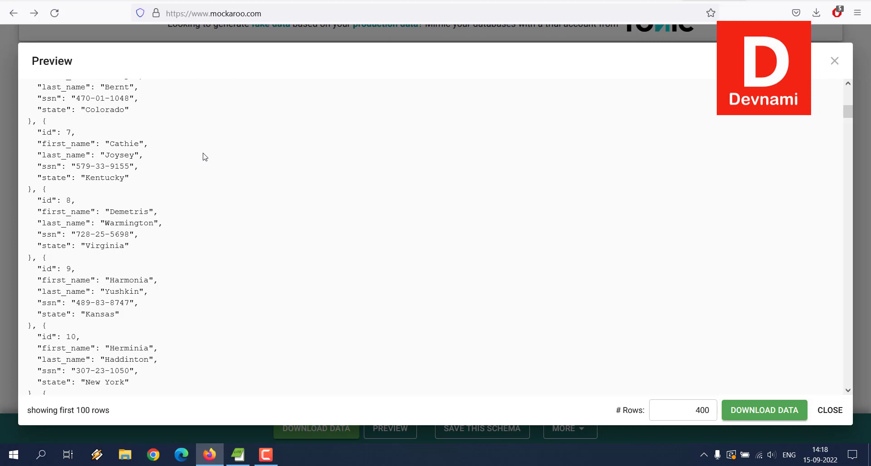
click(829, 410)
Download the 400-row mock data as JSON and move MOCK_DATA.json to a clear spot on the desktop
click(327, 429)
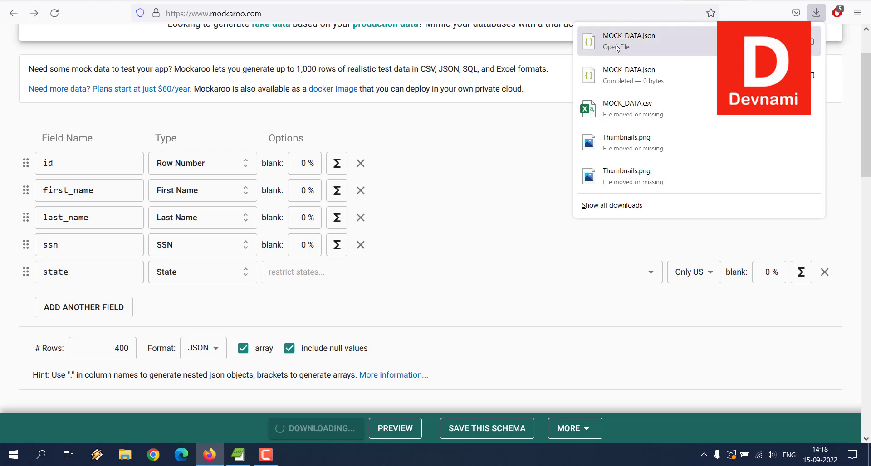
click(209, 454)
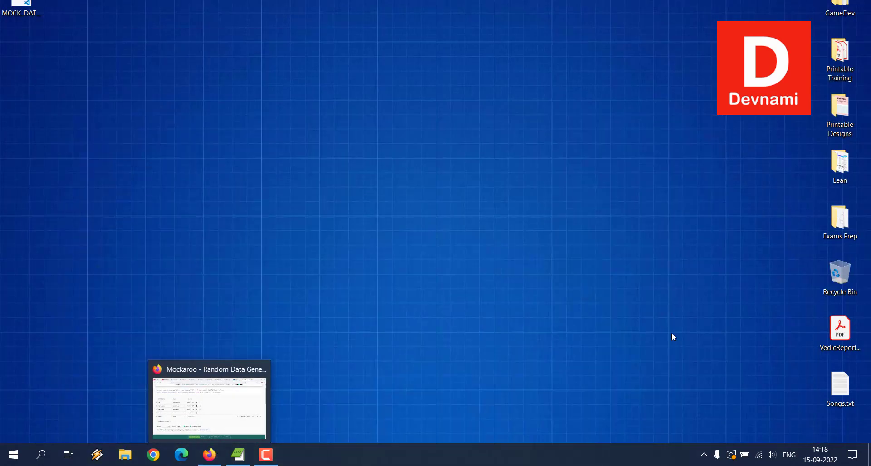
right_click(21, 15)
drag(31, 1, 73, 69)
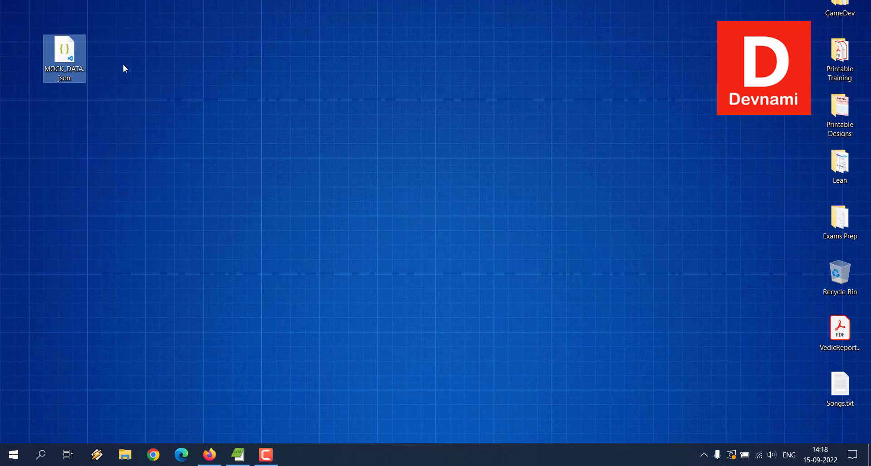
Rename the MOCK_DATA.json file on the desktop as people.json
right_click(74, 72)
click(103, 304)
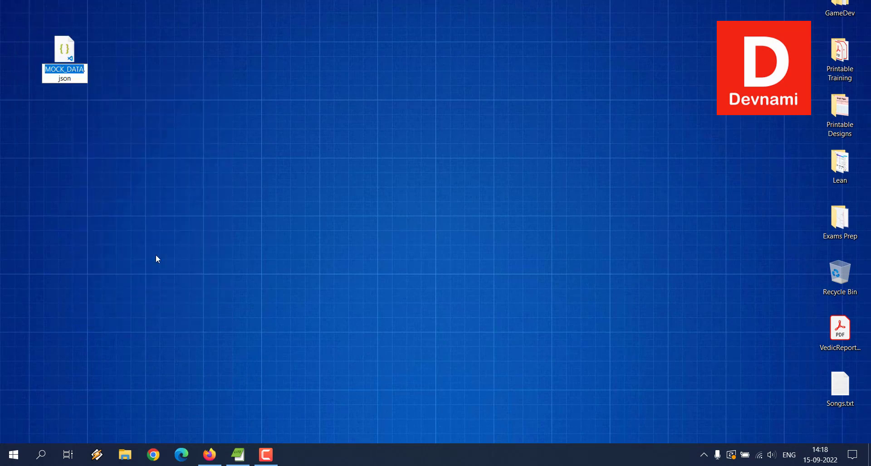
text(people)
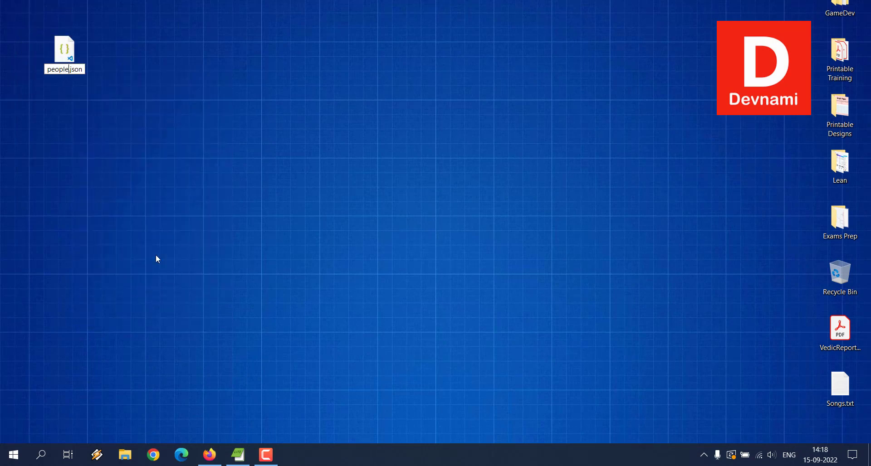
key(Return)
click(156, 254)
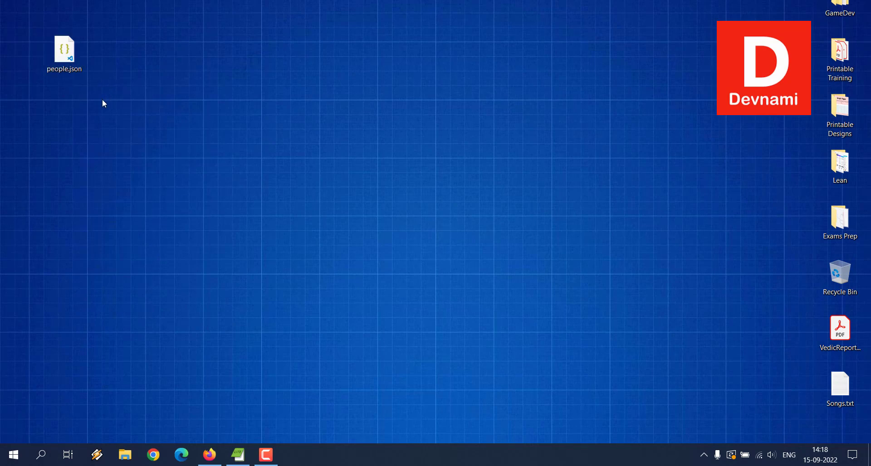
Launch MySQL Workbench 8.0 CE from the installed MySQL programs
click(14, 454)
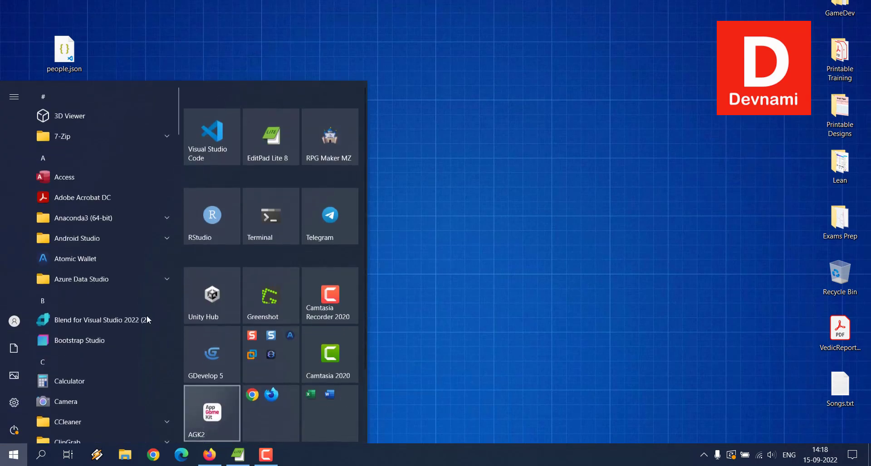
scroll(132, 281, down, 6)
scroll(117, 244, down, 15)
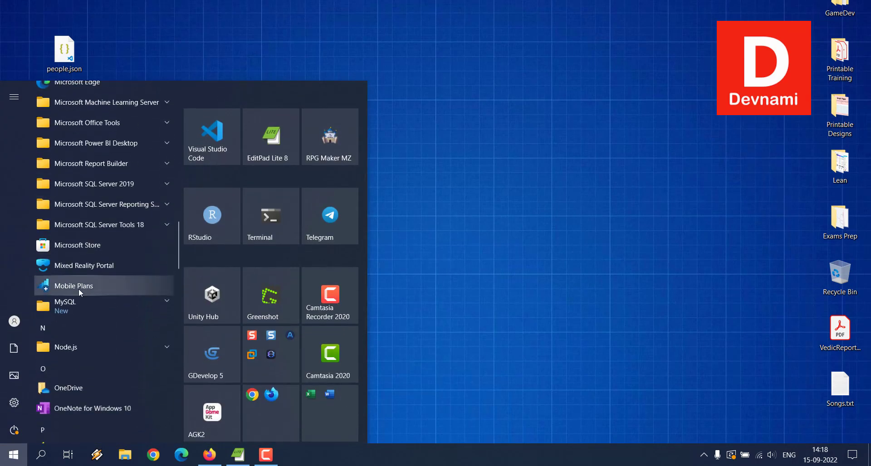
click(83, 300)
scroll(100, 308, down, 3)
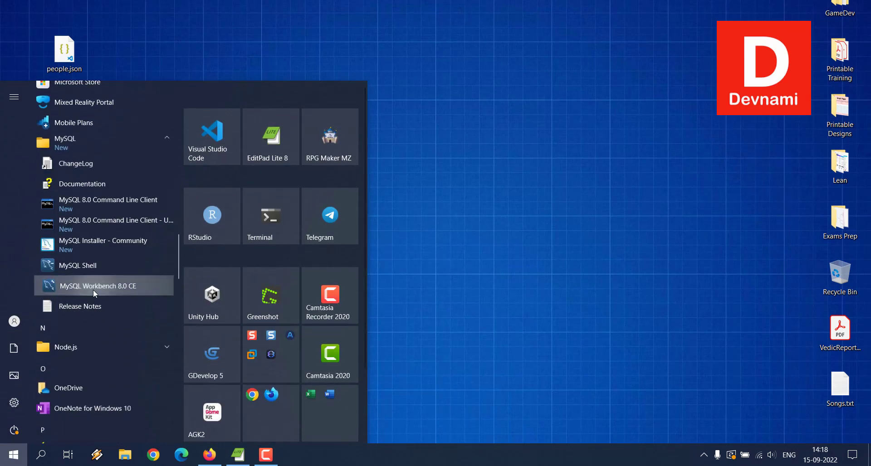
click(93, 289)
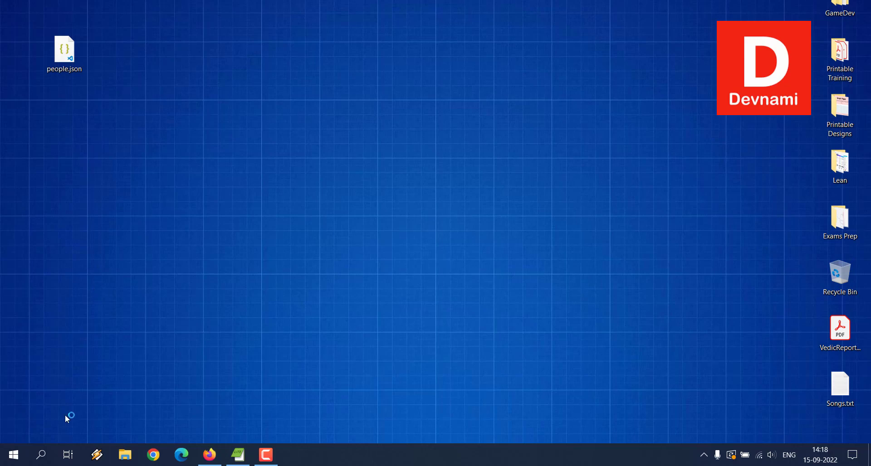
Open a PowerShell terminal and minimize its window to return to MySQL Workbench
click(13, 454)
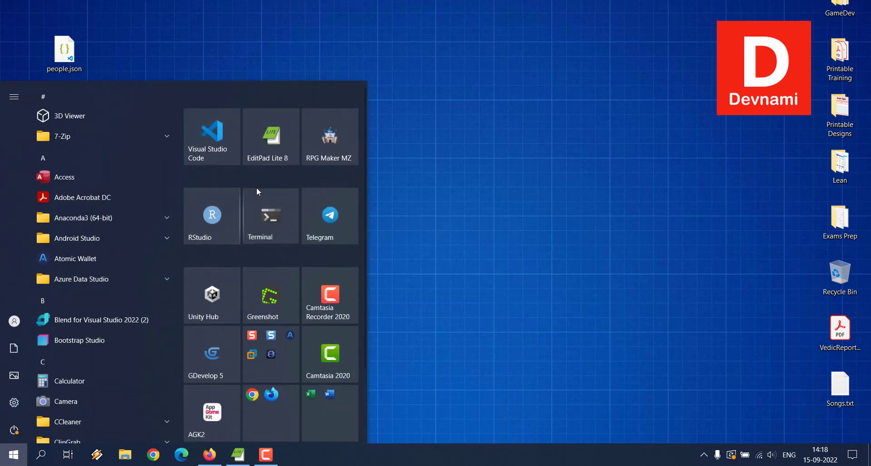
click(257, 191)
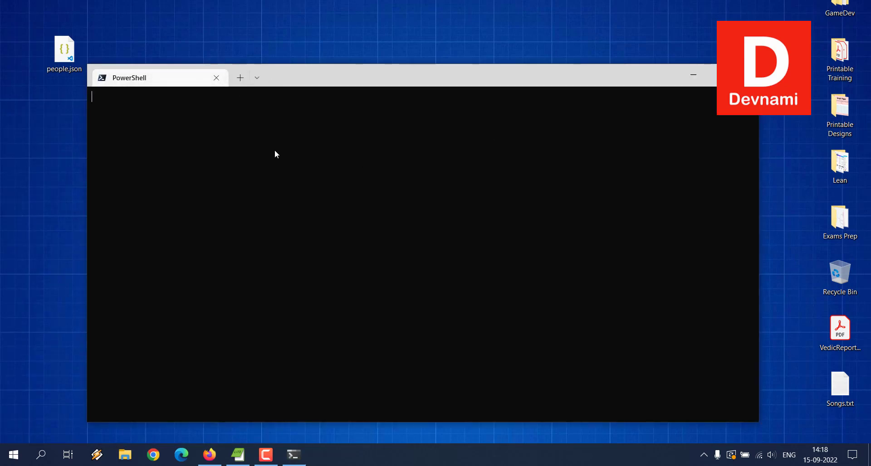
drag(287, 82, 245, 39)
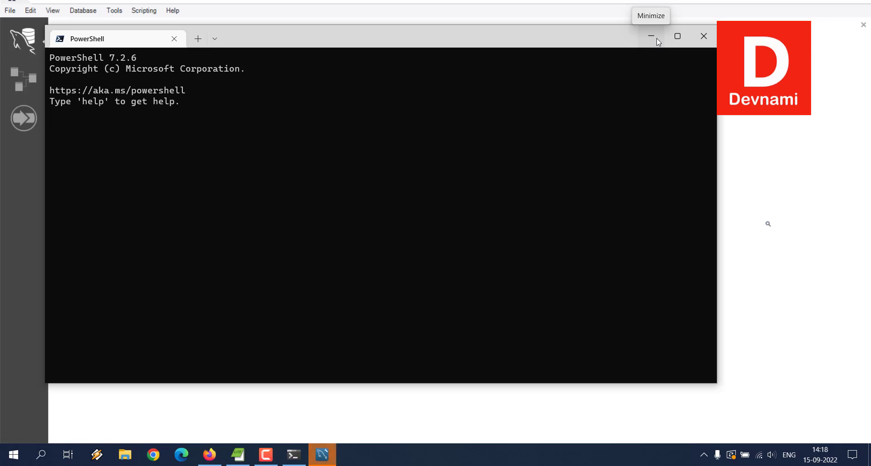
click(657, 38)
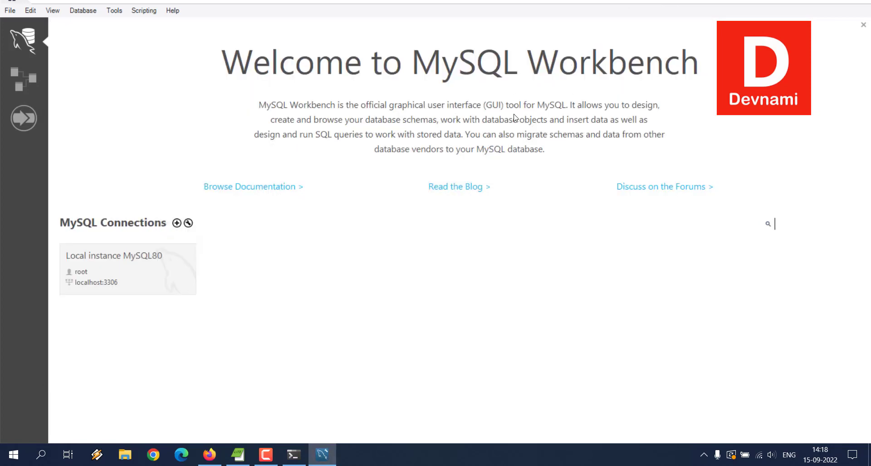
Connect to Local instance MySQL80 and expand the list of tables in the demodb schema
click(96, 271)
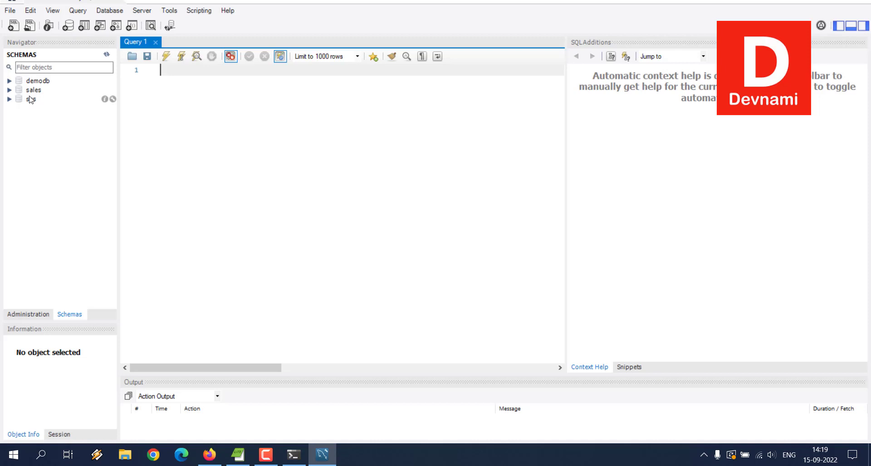
click(10, 81)
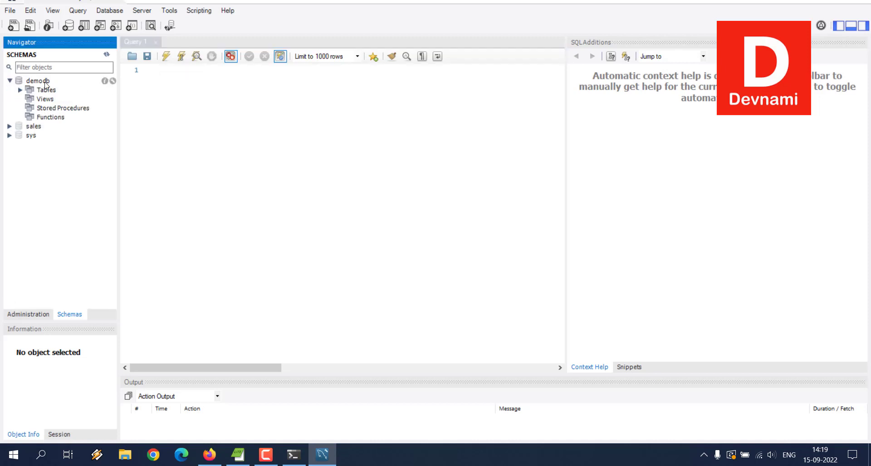
click(20, 90)
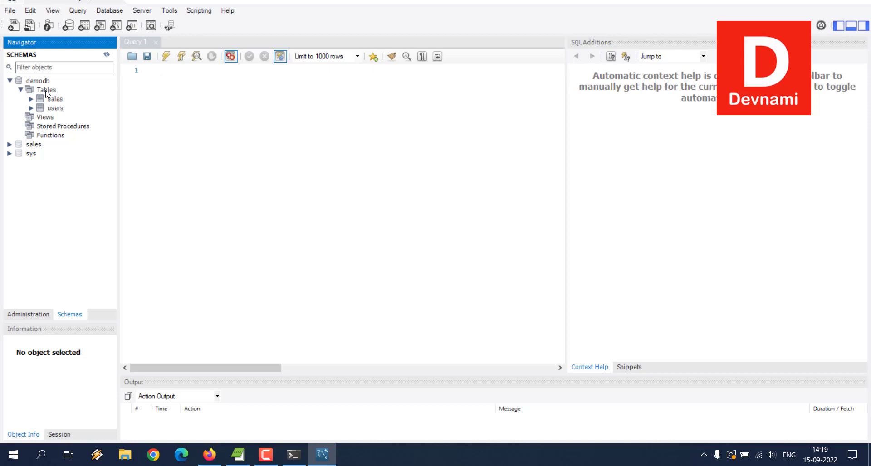
Start the Table Data Import Wizard for demodb's tables and choose people.json from the Desktop, using the JSON file type filter
right_click(46, 93)
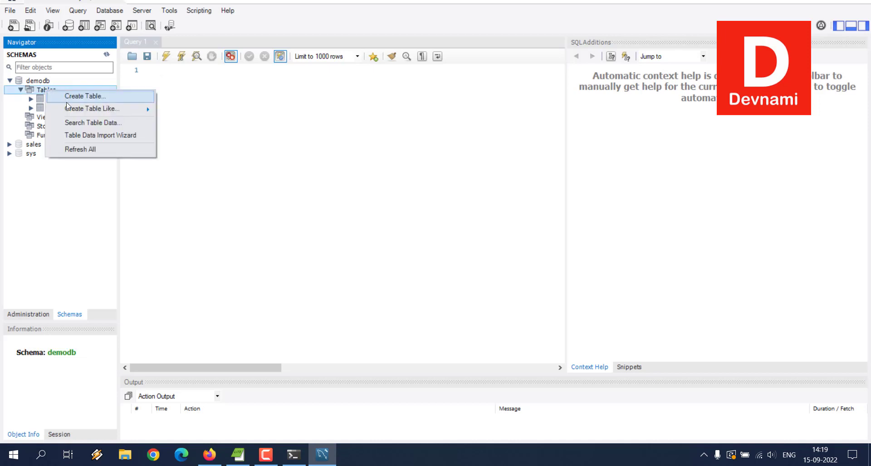
click(122, 135)
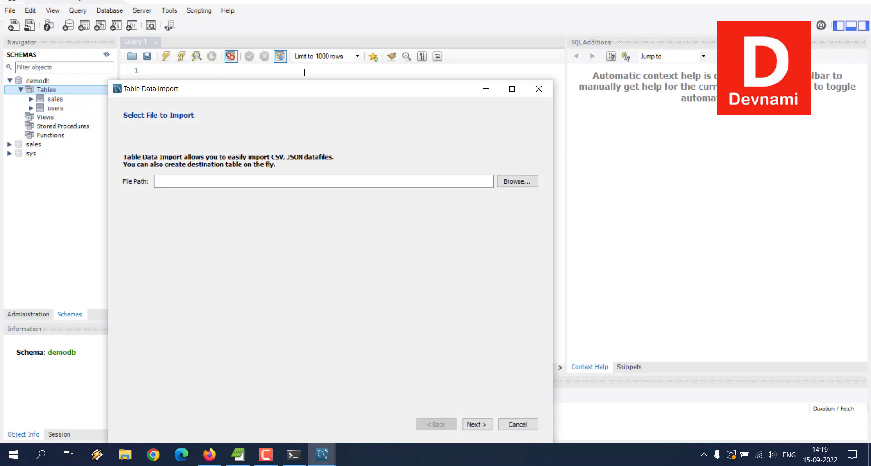
drag(311, 90, 325, 22)
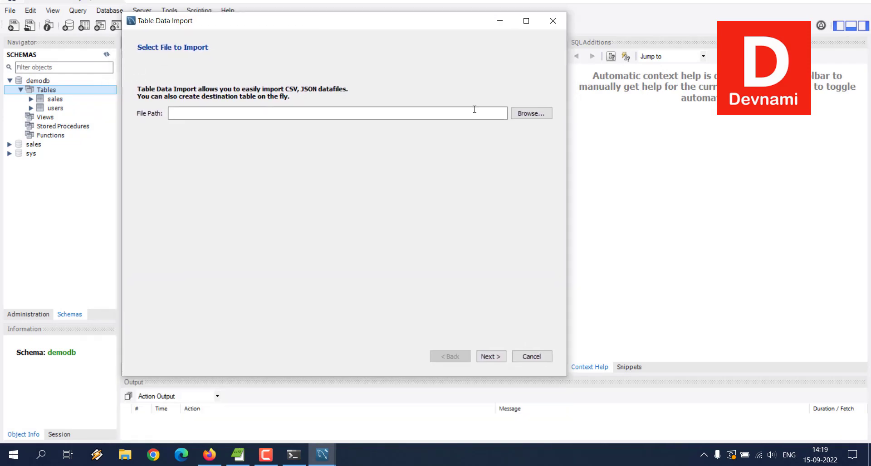
click(528, 113)
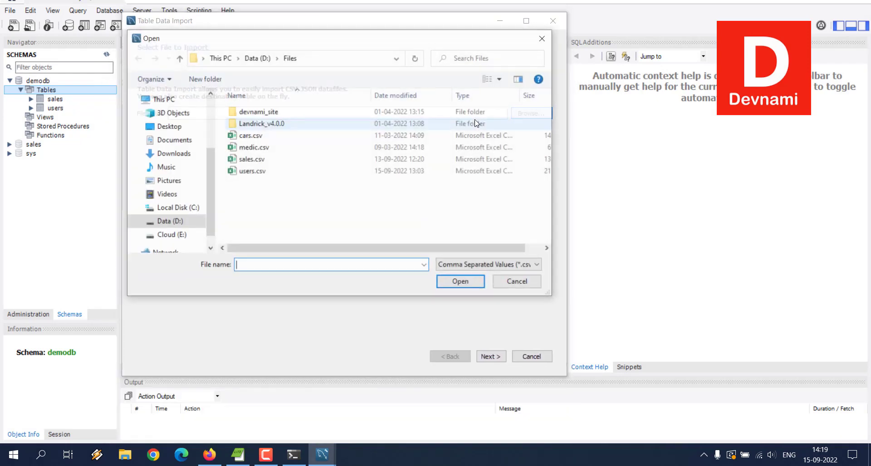
click(169, 128)
click(495, 267)
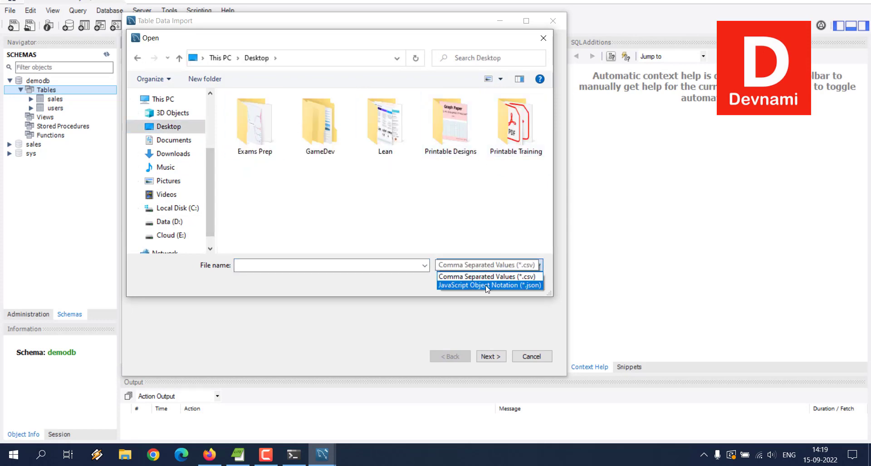
click(486, 286)
click(250, 213)
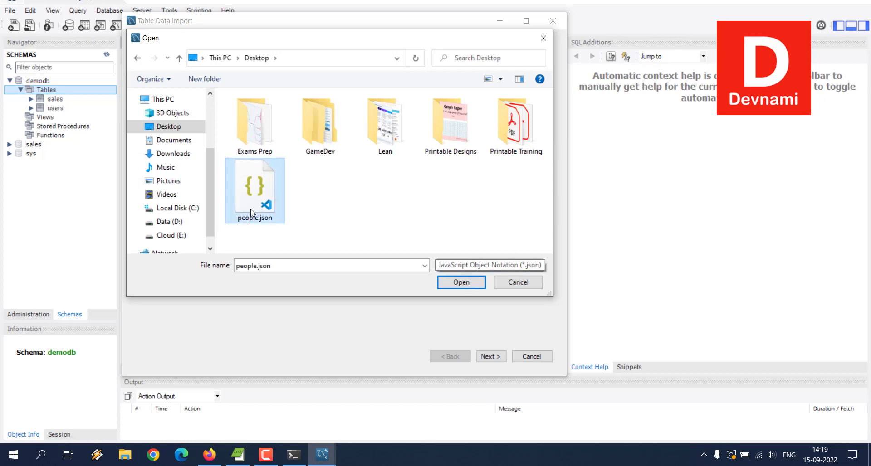
click(448, 280)
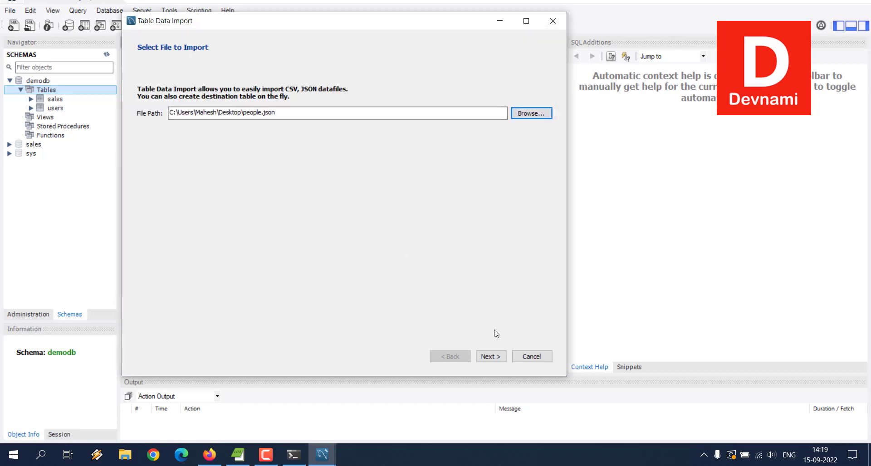
Import the JSON file into a new demodb table named people, including the id, first_name, last_name, ssn and state columns
click(495, 357)
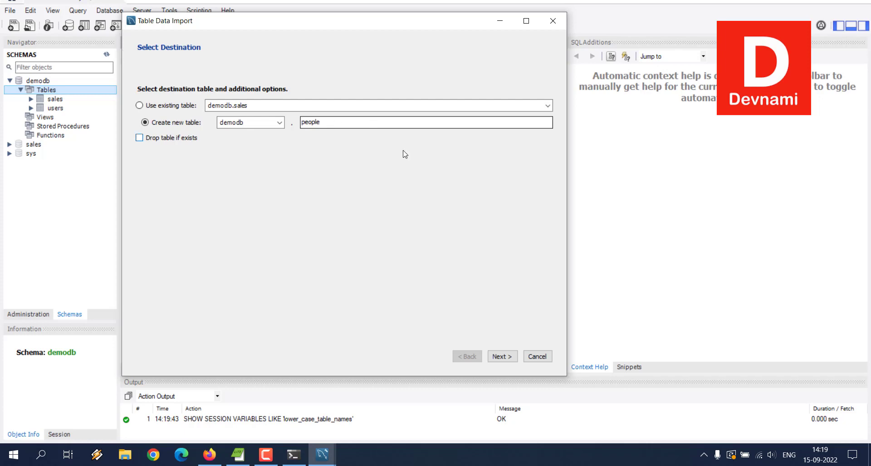
click(502, 356)
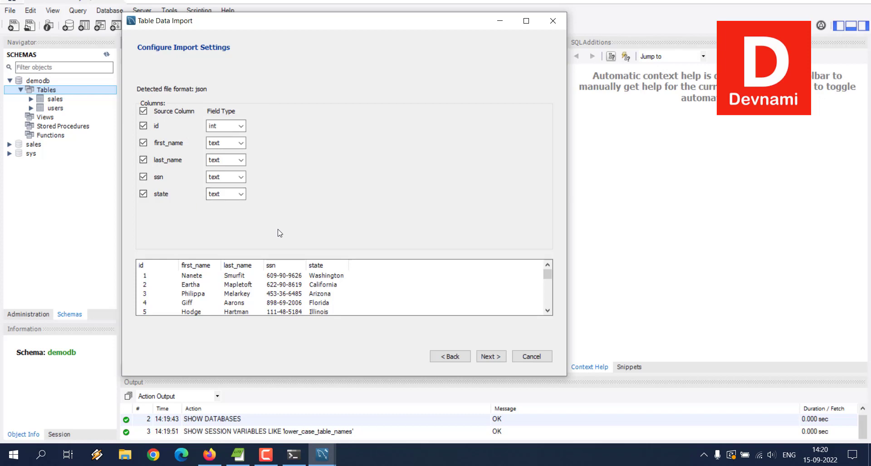
click(488, 358)
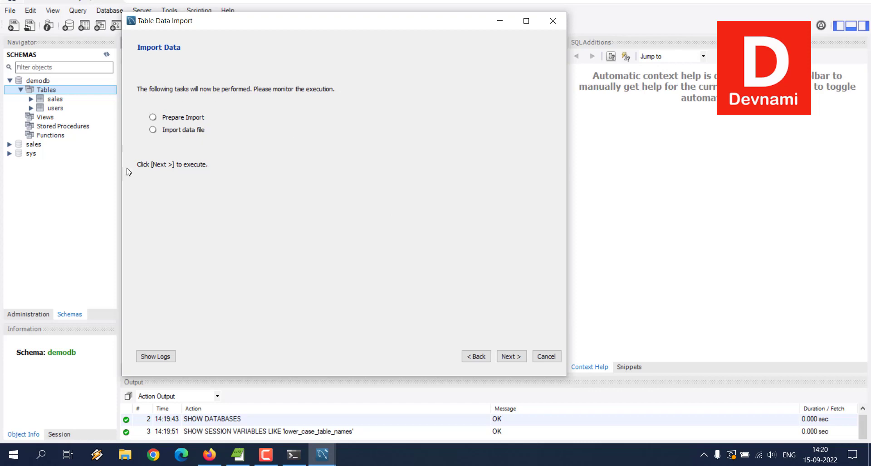
click(515, 358)
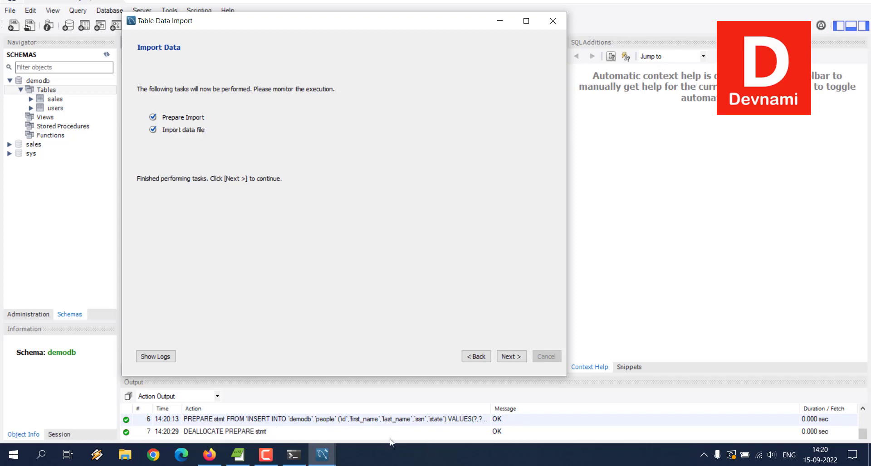
click(509, 357)
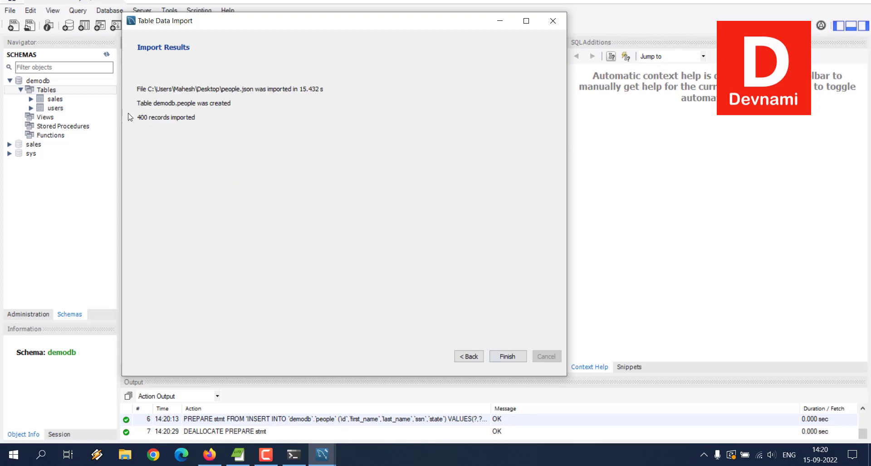
Finish the import wizard and refresh demodb's list of tables
click(507, 355)
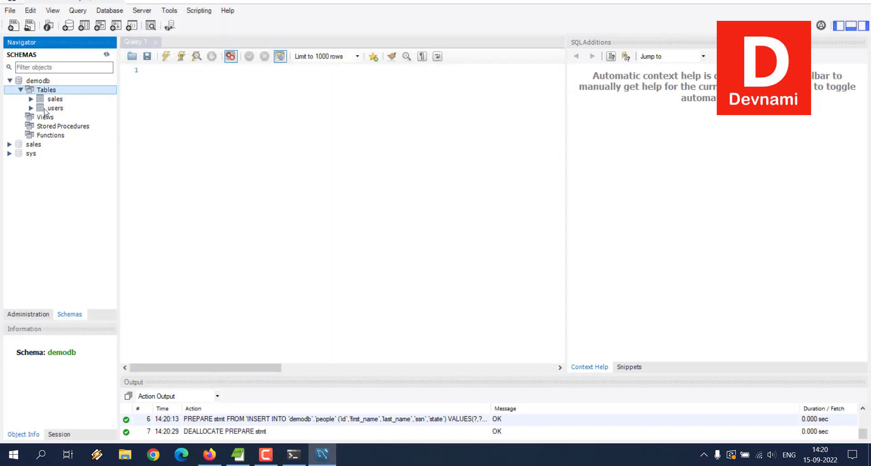
right_click(45, 89)
click(77, 148)
Select demodb's people table and examine its column names and data types
click(59, 102)
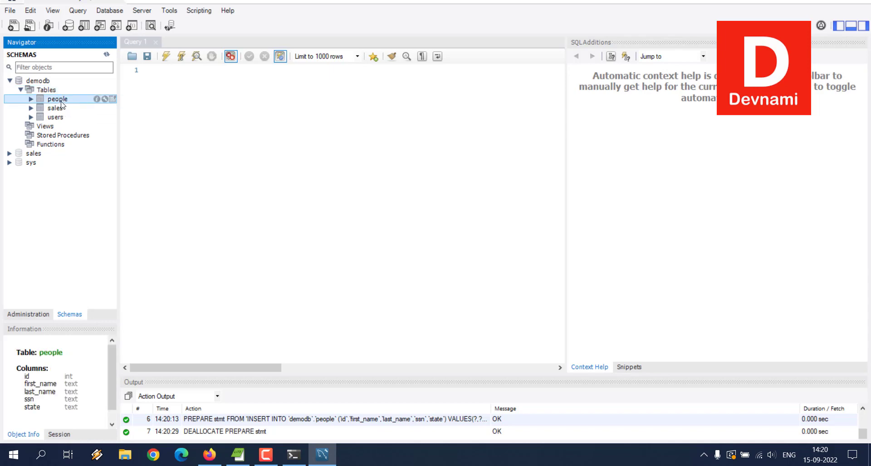
right_click(62, 103)
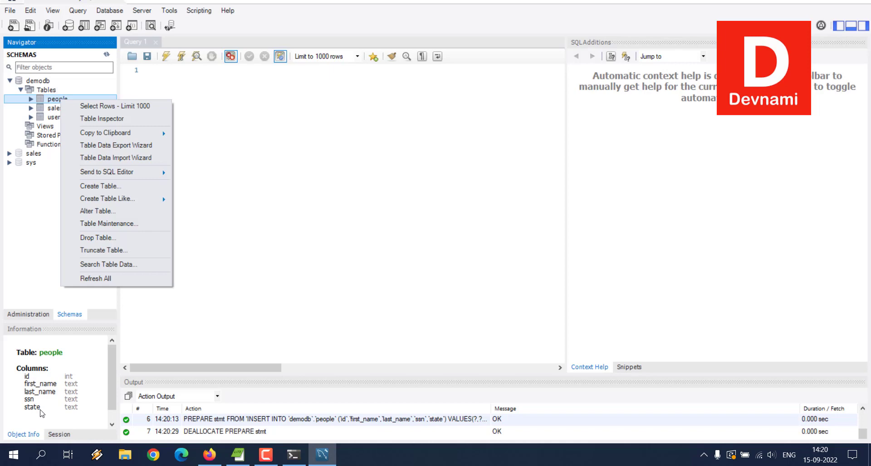
click(80, 413)
drag(56, 393, 78, 411)
click(28, 381)
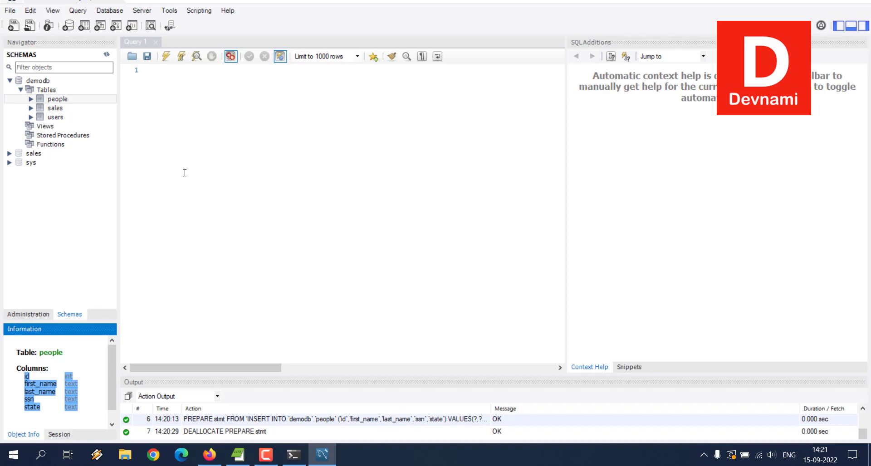
Query the rows of demodb's people table with the 1000-row limit and look through the records to the last one
click(70, 99)
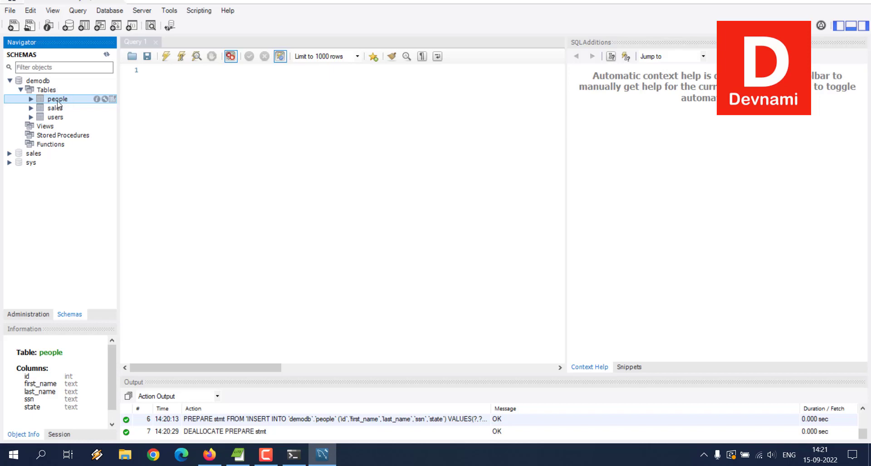
right_click(58, 103)
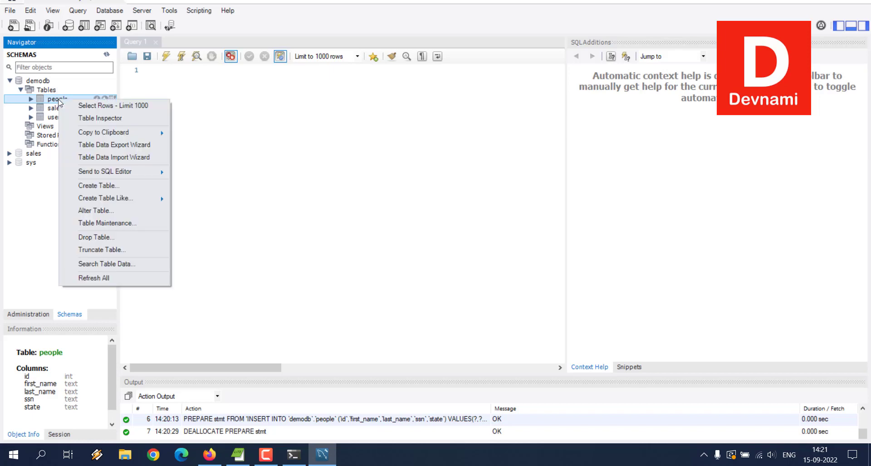
click(82, 106)
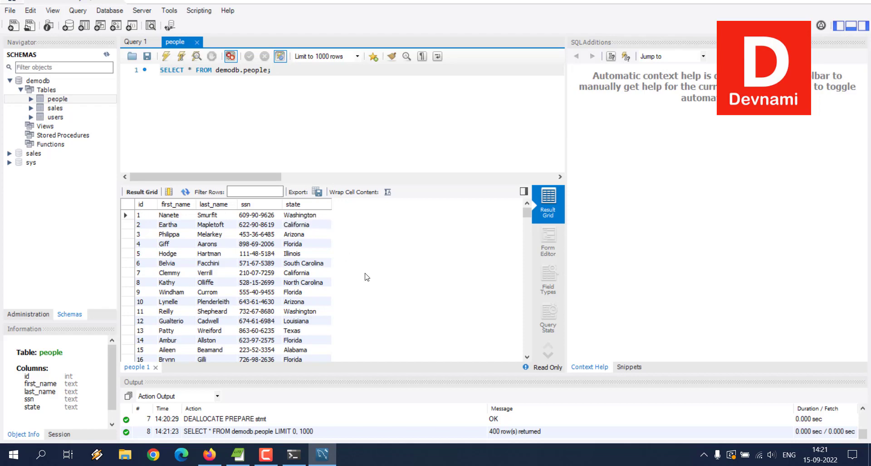
scroll(366, 277, down, 16)
scroll(367, 277, down, 20)
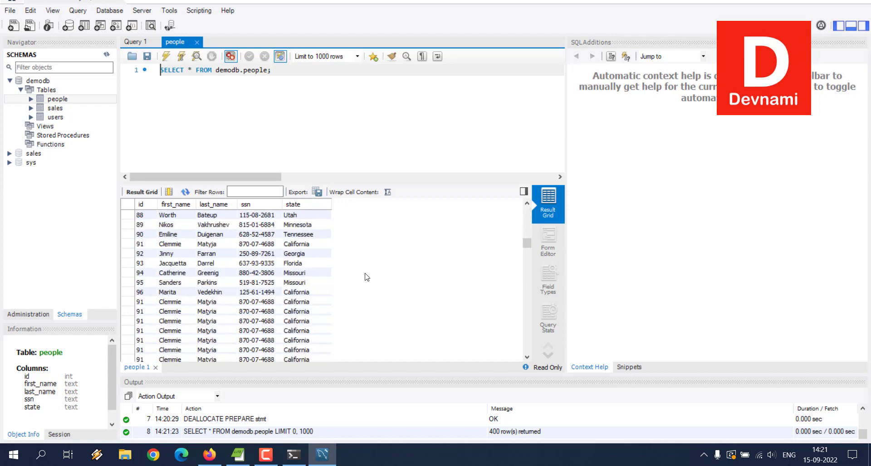
scroll(366, 277, down, 20)
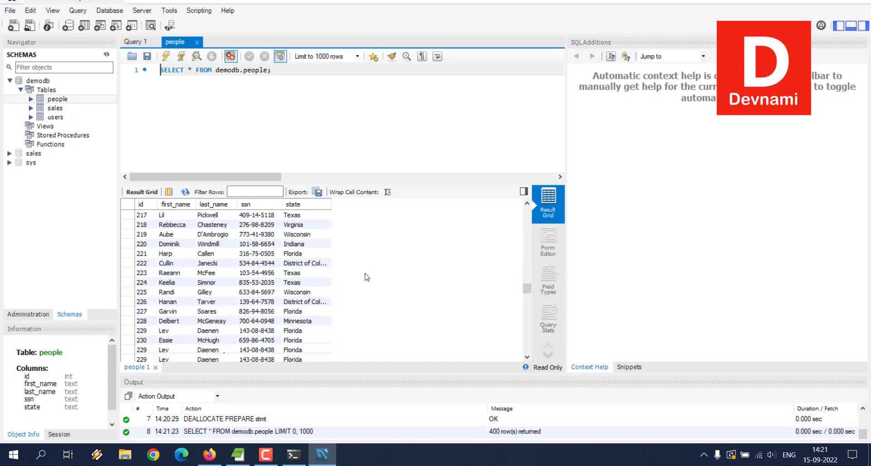
scroll(366, 277, down, 20)
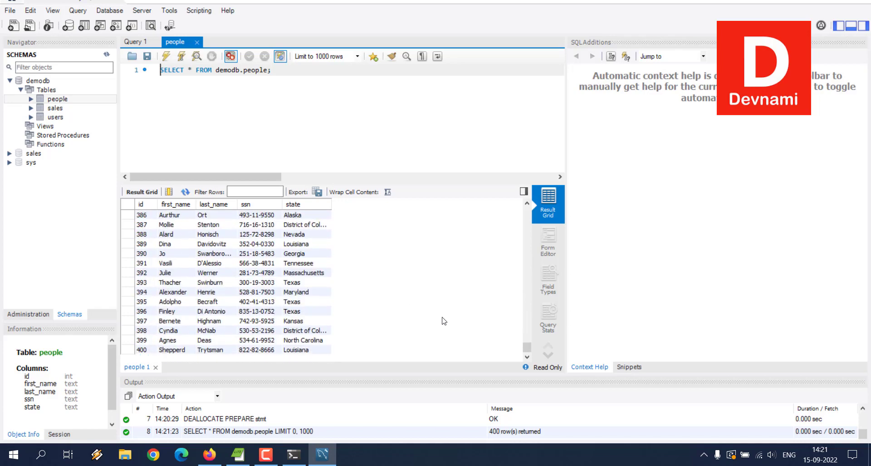
drag(527, 347, 530, 213)
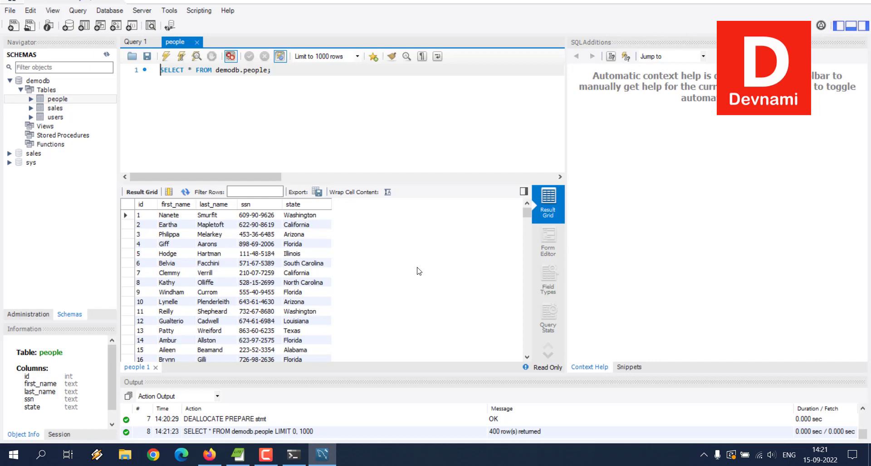
click(324, 461)
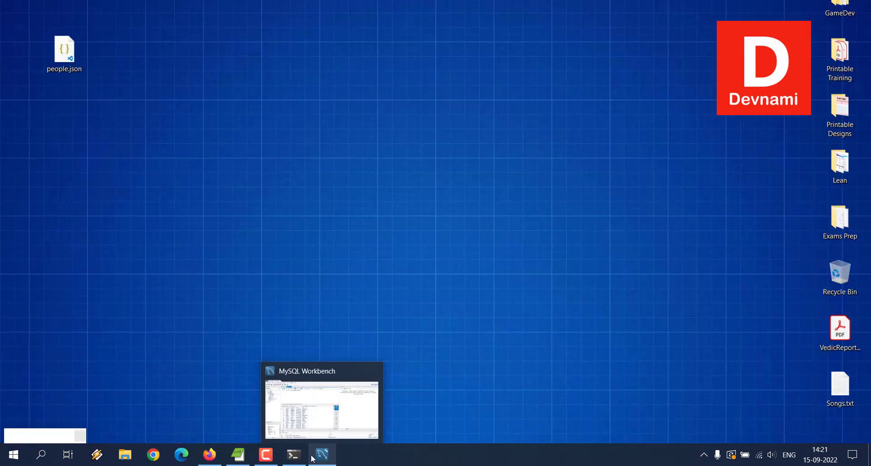
click(324, 459)
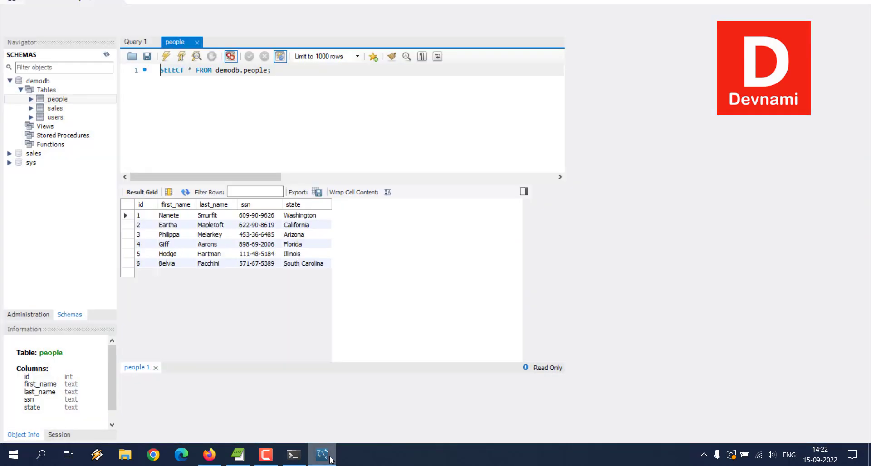
Start a new table named people in the sales schema and generate its creation script for review
click(20, 91)
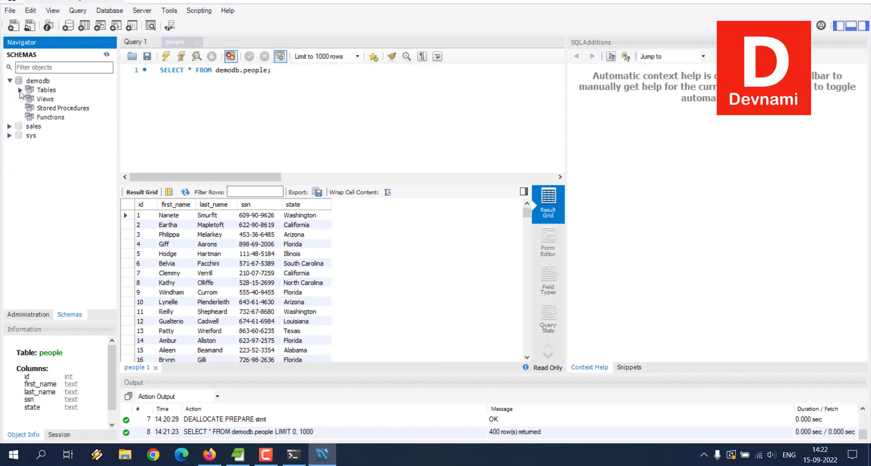
click(9, 81)
click(9, 90)
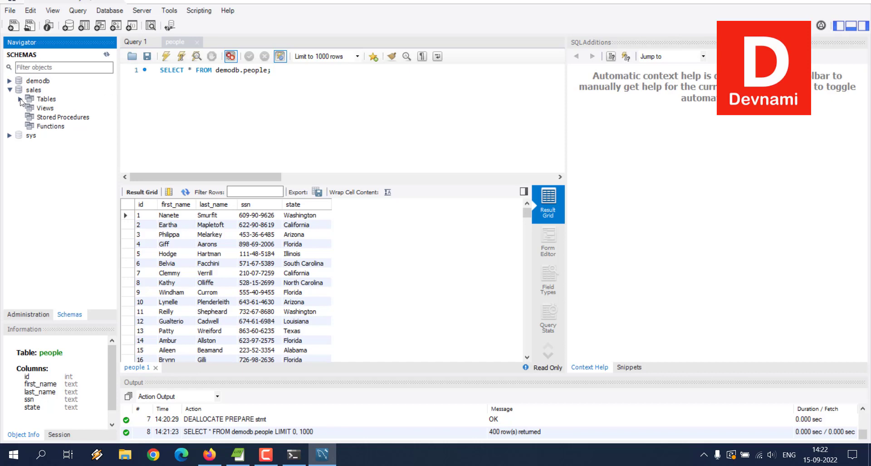
click(21, 99)
right_click(47, 99)
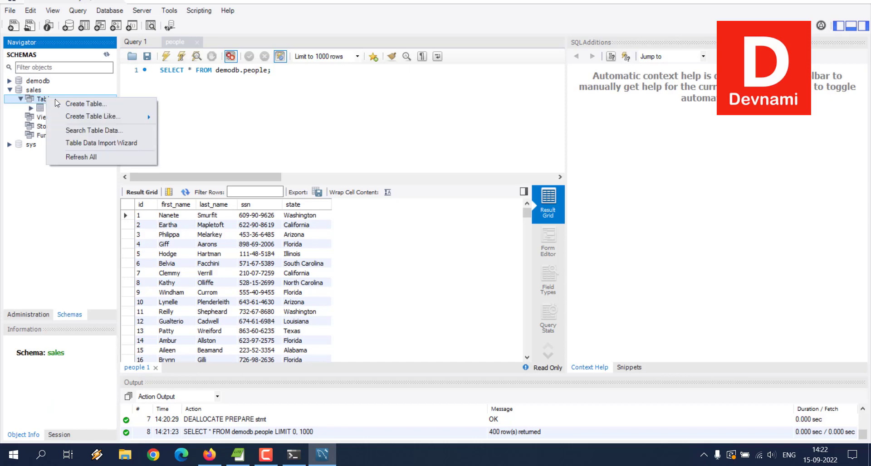
click(187, 101)
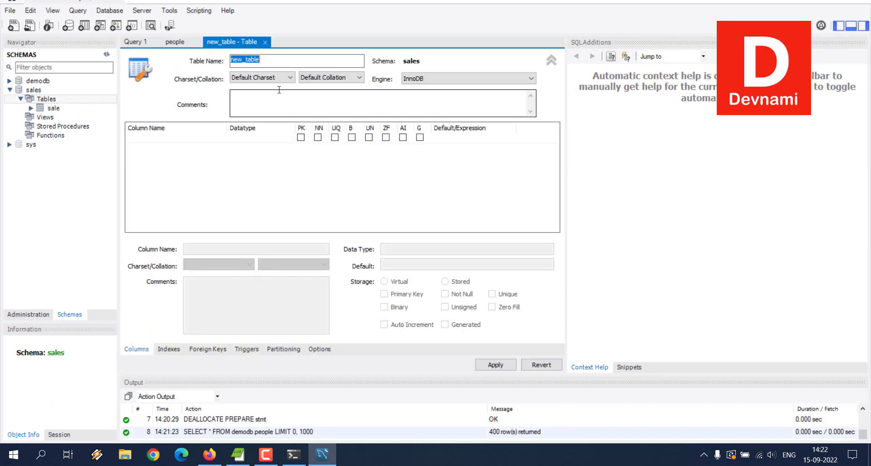
text(people)
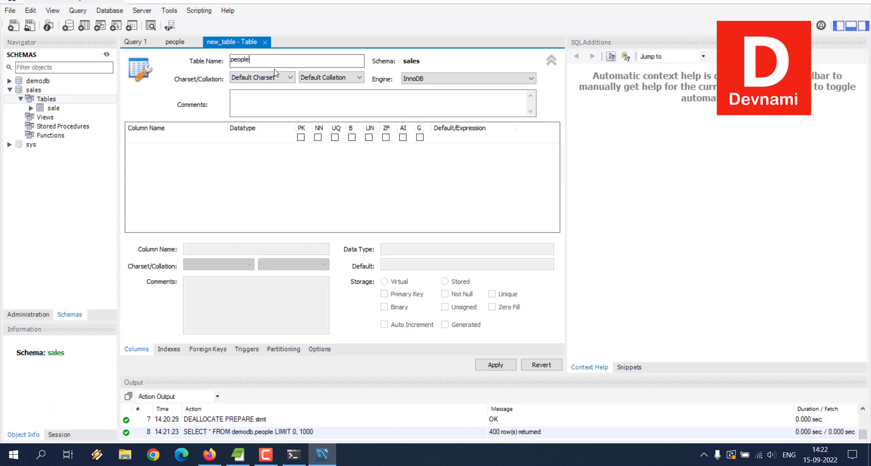
click(490, 363)
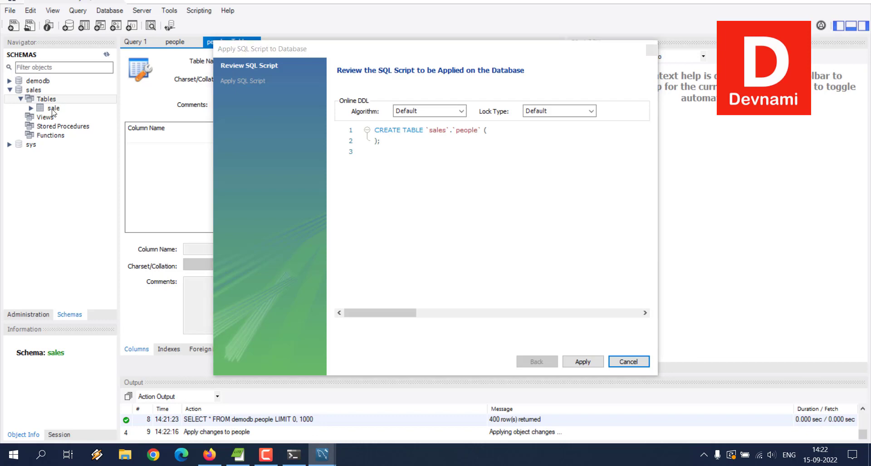
Add an id column of type int inside the CREATE TABLE script for sales.people
click(402, 139)
click(516, 129)
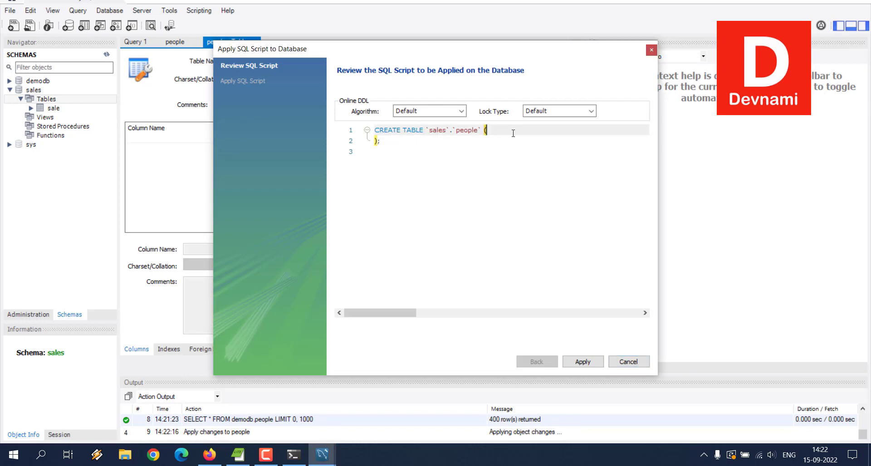
key(Return)
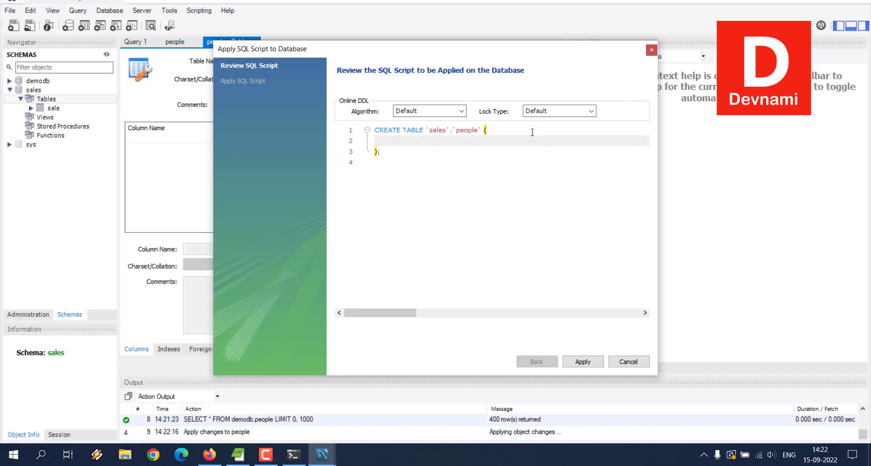
text(id te)
key(BackSpace)
text(int,)
key(Return)
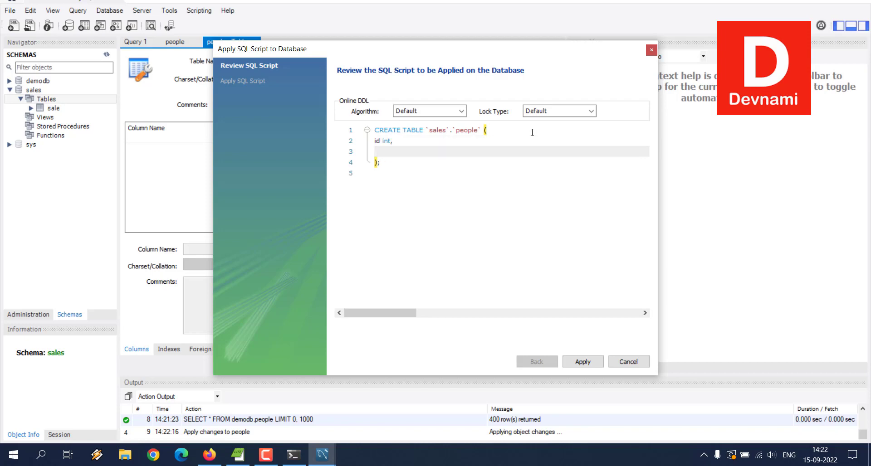
Add first_name, last_name, ssn and state columns, all of type text, to the CREATE TABLE script
text(first_name text,)
key(Return)
text(last)
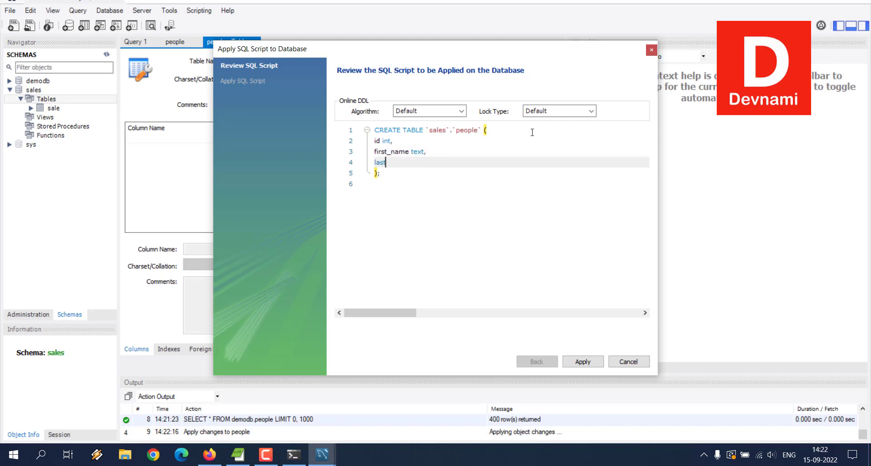
text(_name text,)
key(Return)
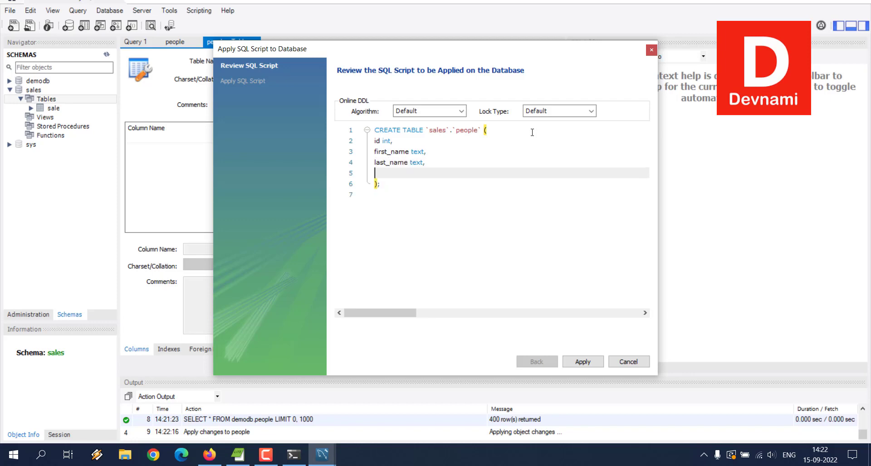
text(ssn text,)
key(Return)
text(state text,)
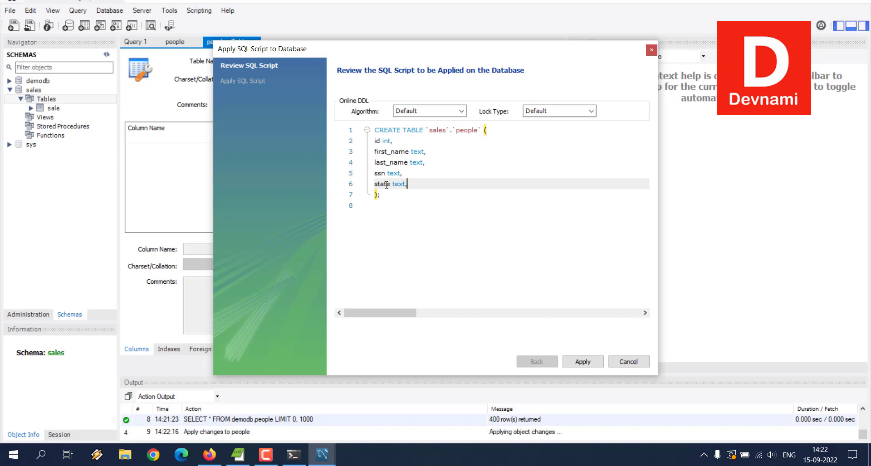
Try to apply the sales.people creation script, examine the message log, and close the script review
click(583, 361)
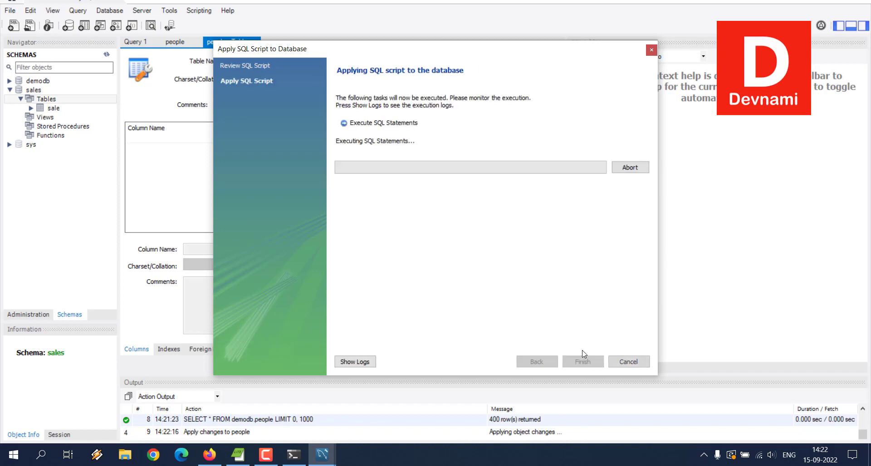
click(419, 246)
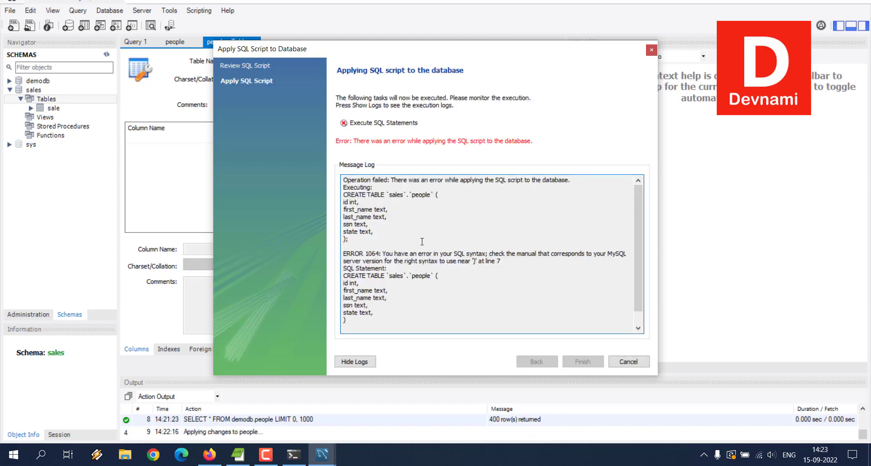
drag(447, 263, 525, 265)
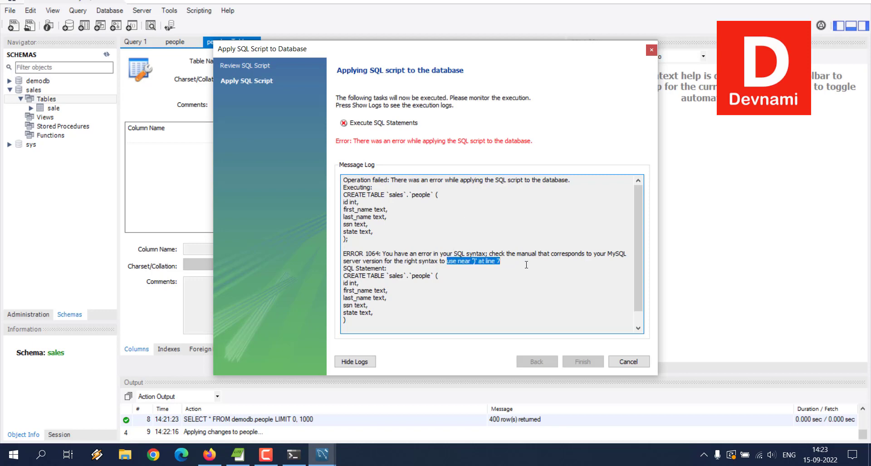
click(526, 264)
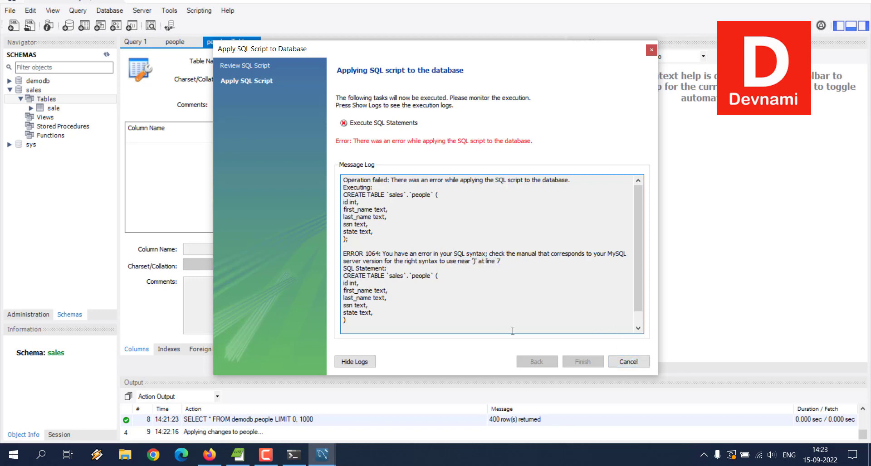
click(622, 362)
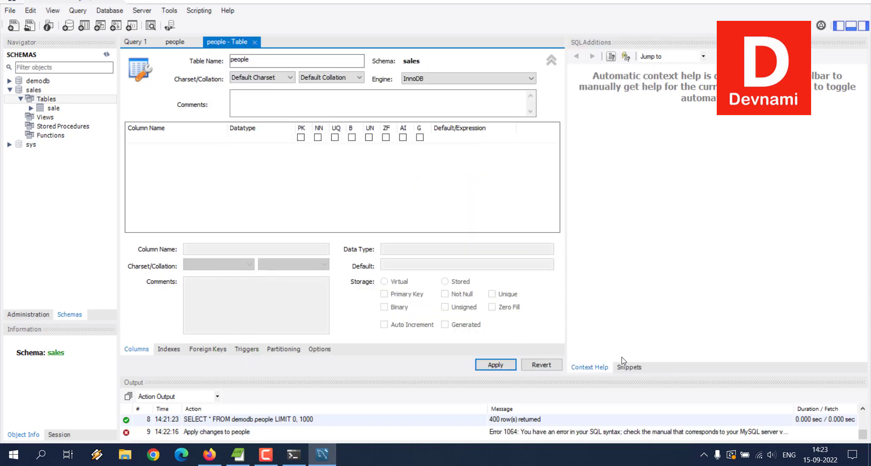
click(498, 367)
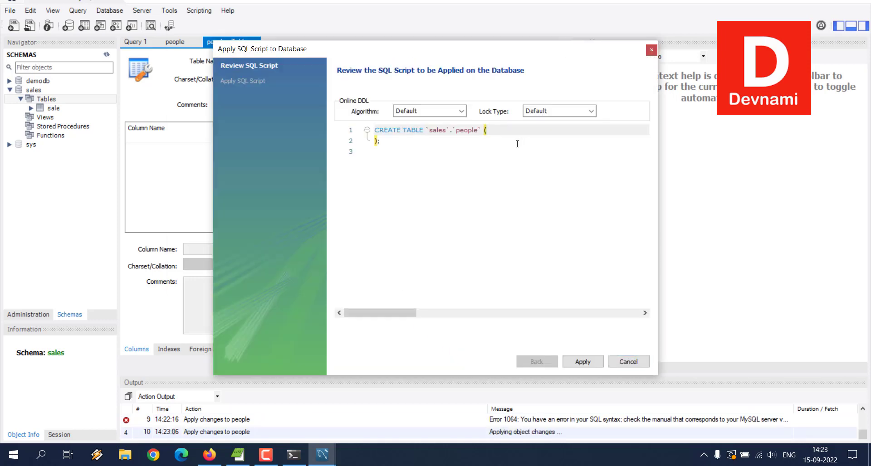
click(651, 50)
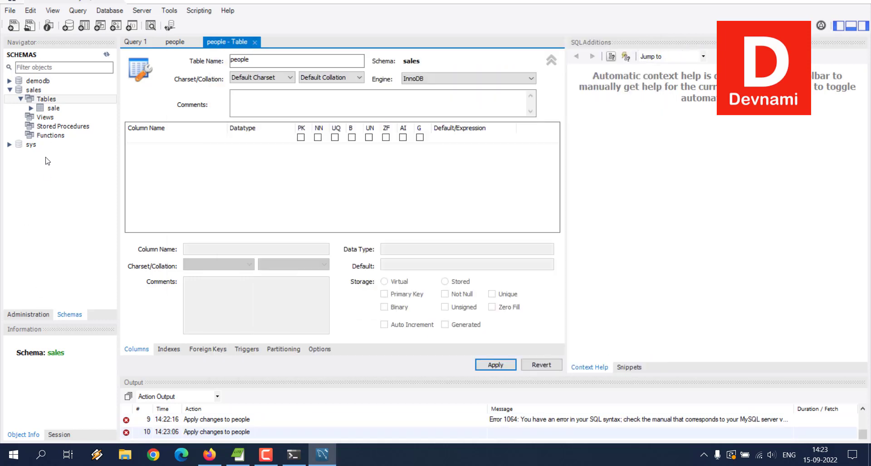
Expand demodb's tables, select the people table and highlight its column definitions from id to state
click(9, 81)
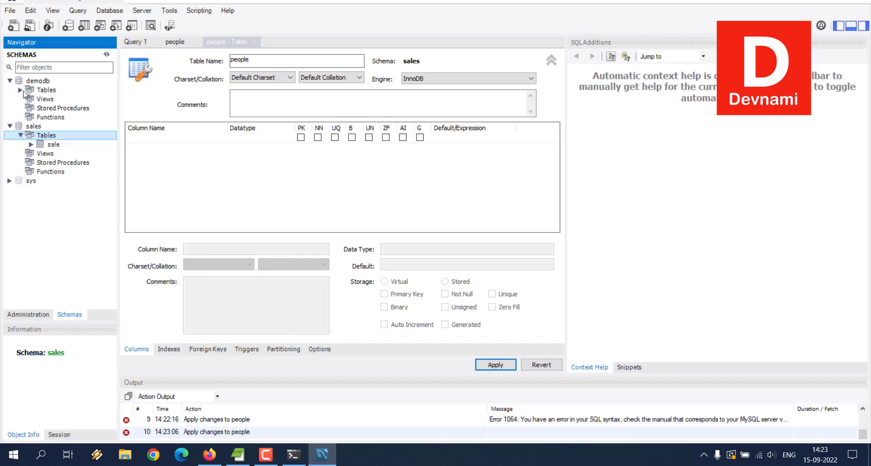
click(20, 90)
click(57, 99)
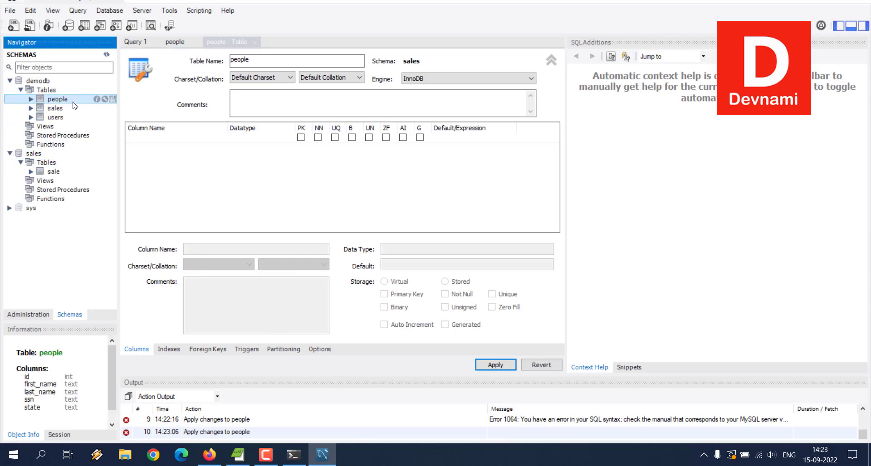
drag(26, 376, 71, 403)
key(ctrl+c)
right_click(71, 404)
click(80, 410)
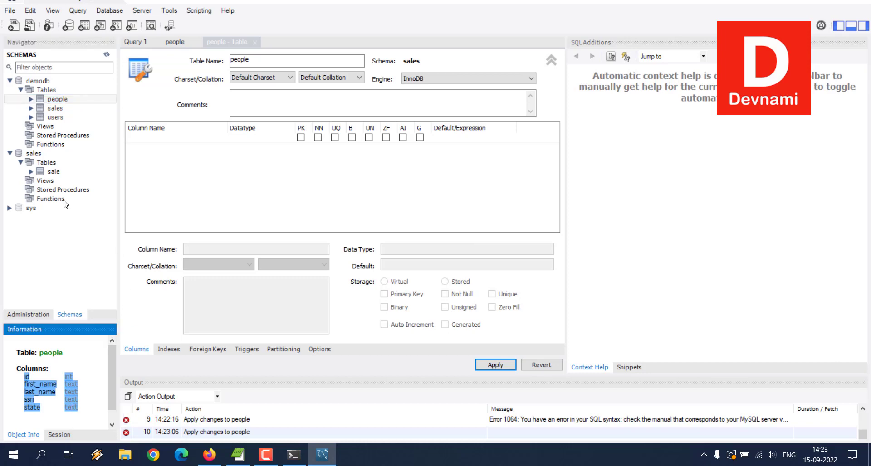
Start a new table named people in the sales schema and generate its creation script for review
click(47, 163)
right_click(47, 162)
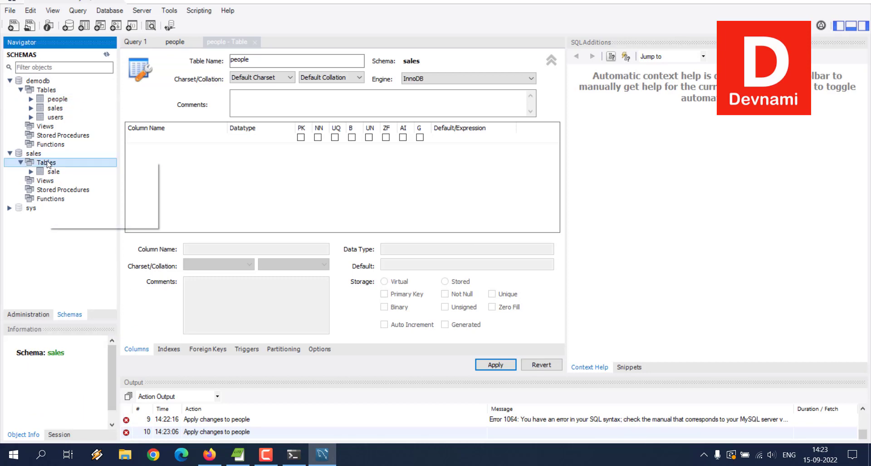
click(68, 168)
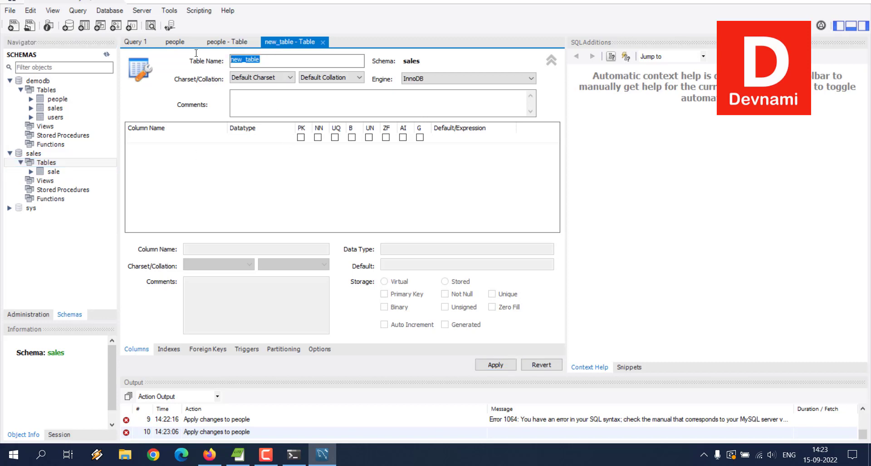
text(people)
click(493, 365)
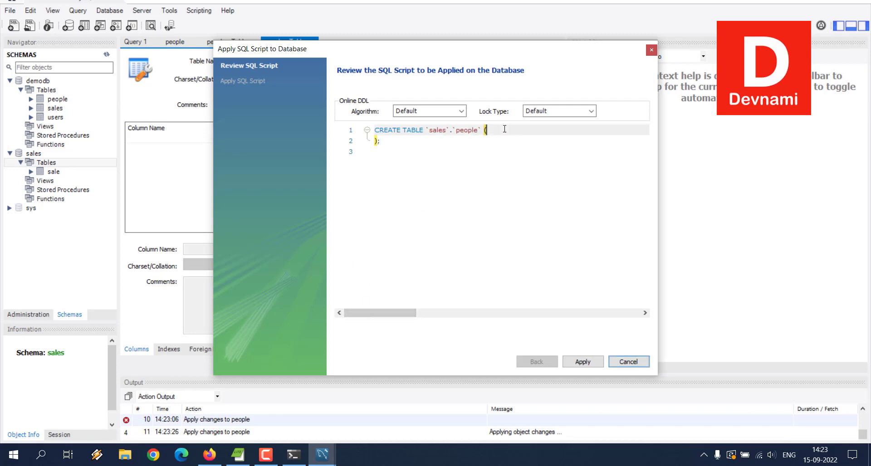
Paste the copied column definitions from id to state inside the CREATE TABLE script for sales.people
click(505, 130)
key(Return)
key(ctrl+v)
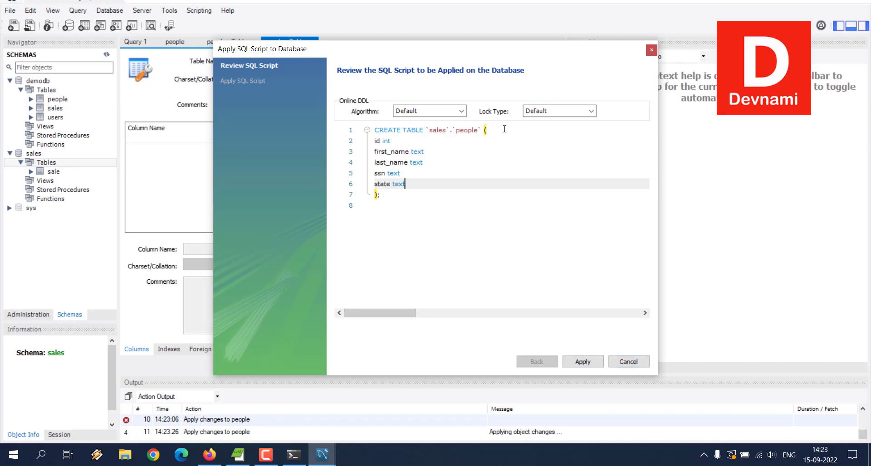
Add a comma after the id, first_name, last_name and ssn column definitions in the script
click(436, 141)
text(,)
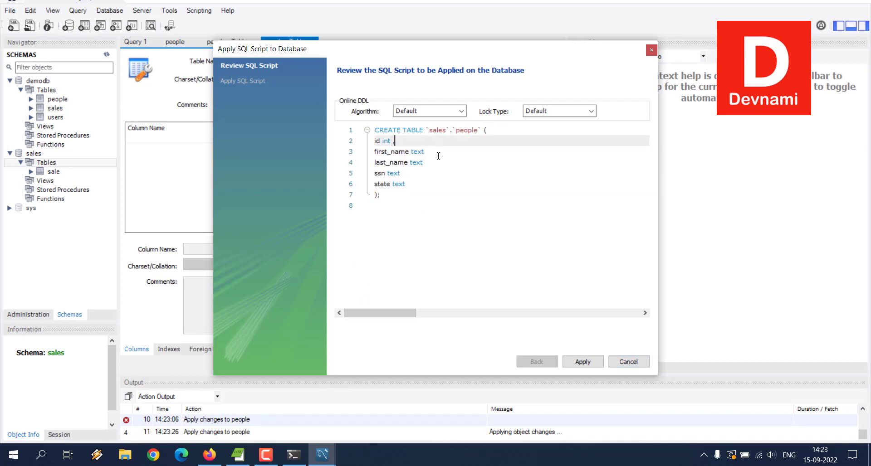
click(436, 153)
text(,)
click(439, 162)
text(,)
click(440, 173)
text(,)
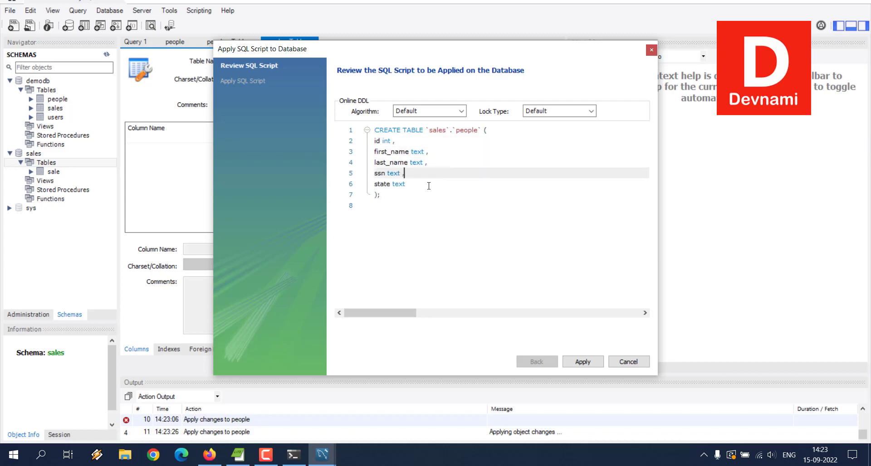
Apply the sales.people creation script to the database and finish the script review
click(579, 362)
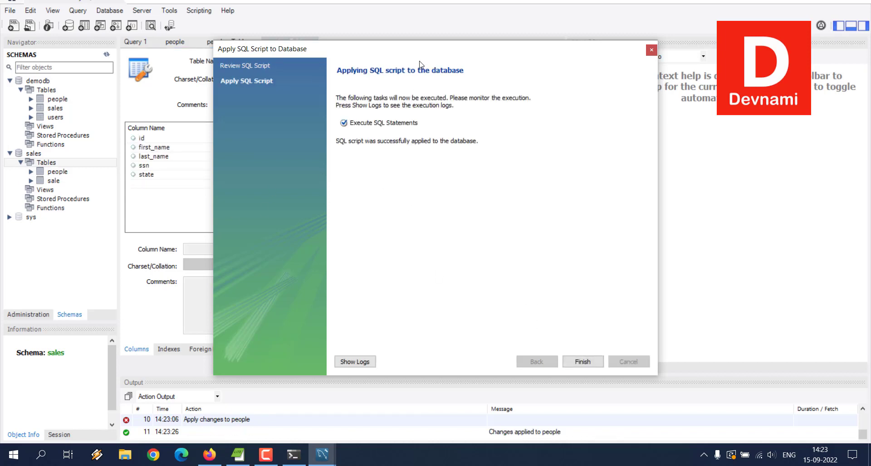
drag(442, 54, 537, 62)
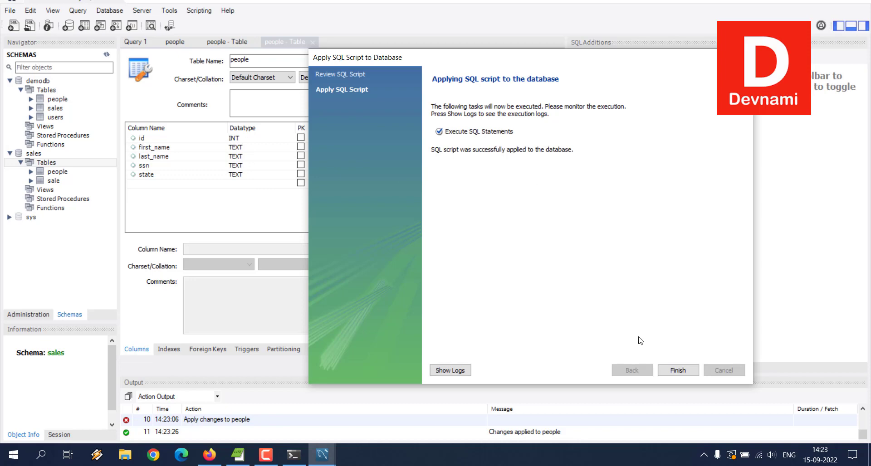
click(678, 370)
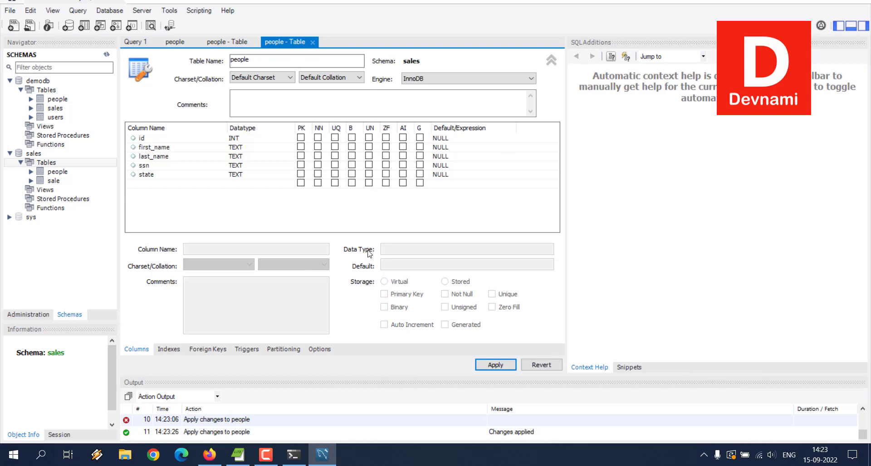
Check in File Explorer that people.json is in the Files folder on drive D, and minimize the window
click(140, 460)
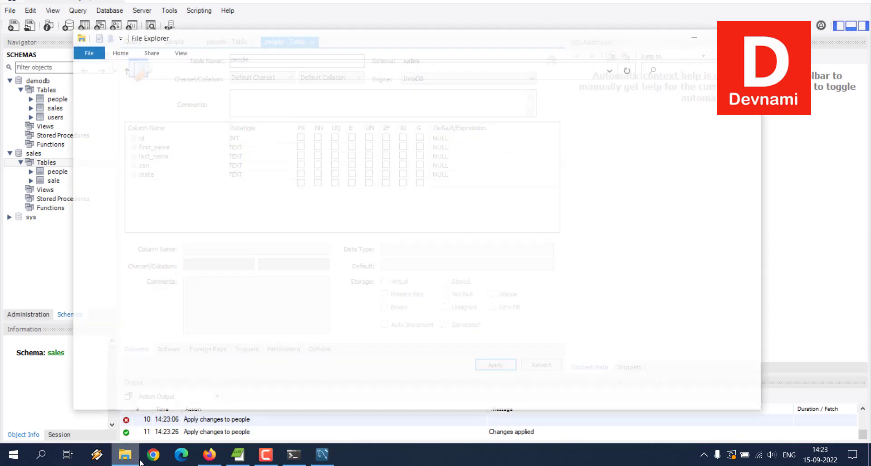
click(113, 311)
double_click(227, 182)
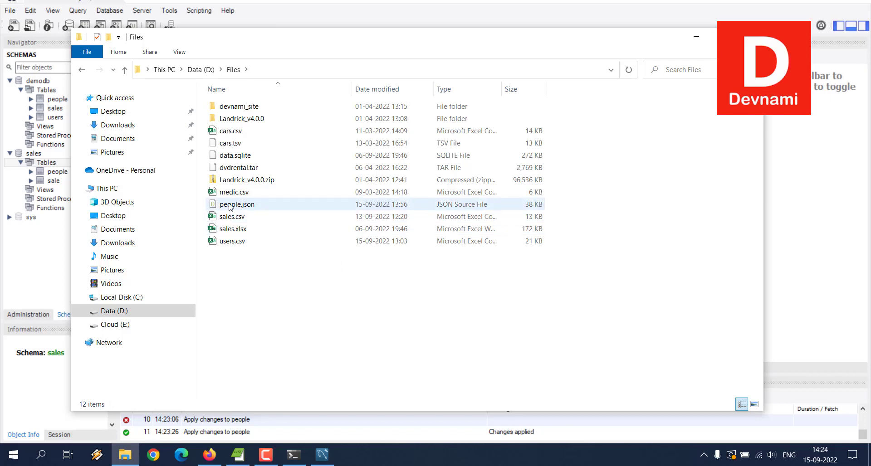
click(696, 36)
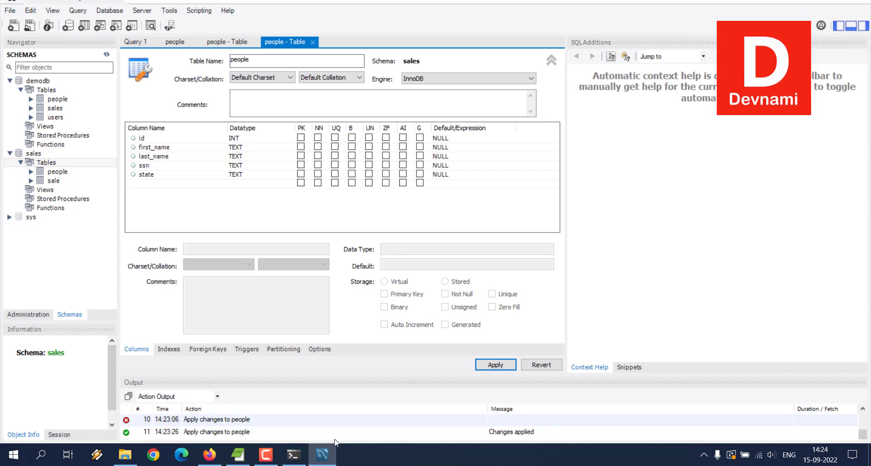
Switch to PowerShell and run mysql --local-infile=1 -u root -p
click(327, 456)
click(293, 456)
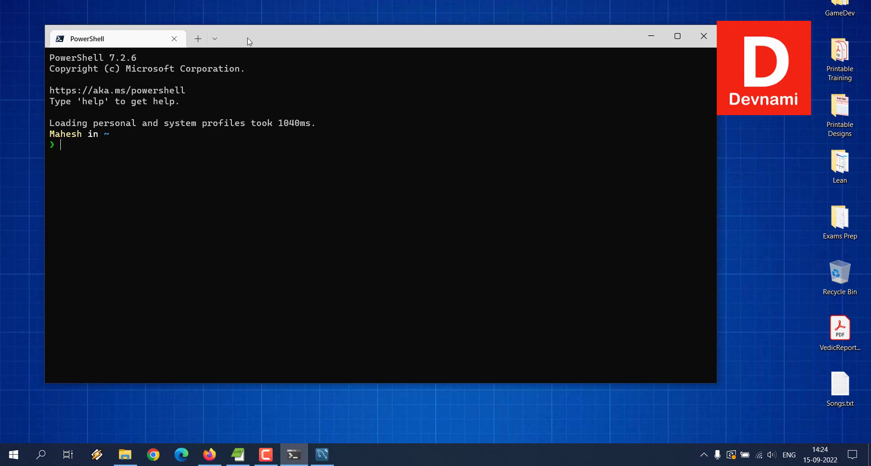
text(mysql --local-infile=1)
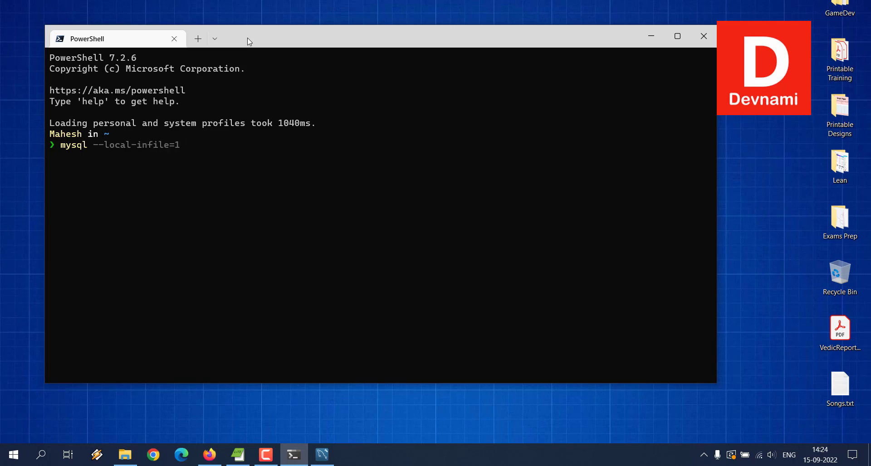
text( -u root -p)
key(Return)
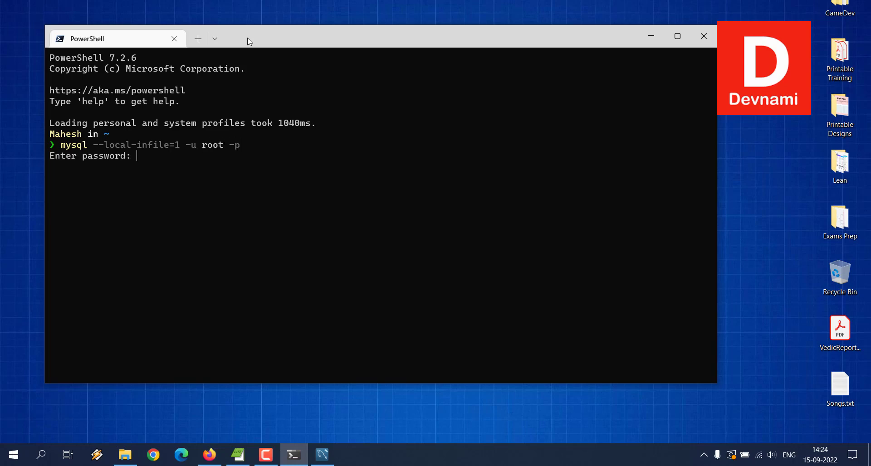
Enter the MySQL root account's password to open the MySQL monitor
text(********)
key(Return)
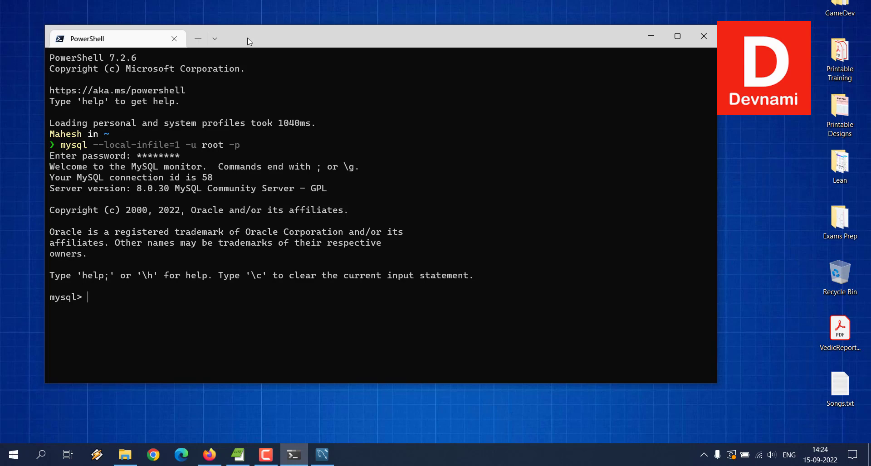
Begin the statement load data local infile with an opening single quote for the file path
text(load data local infile )
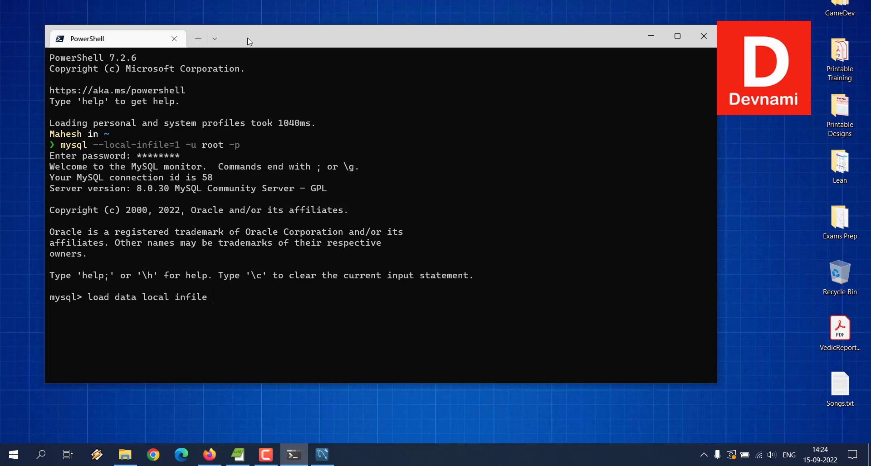
text(')
Copy the Files folder address from File Explorer and complete the infile path as 'D:/Files/people.json'
click(125, 455)
right_click(231, 71)
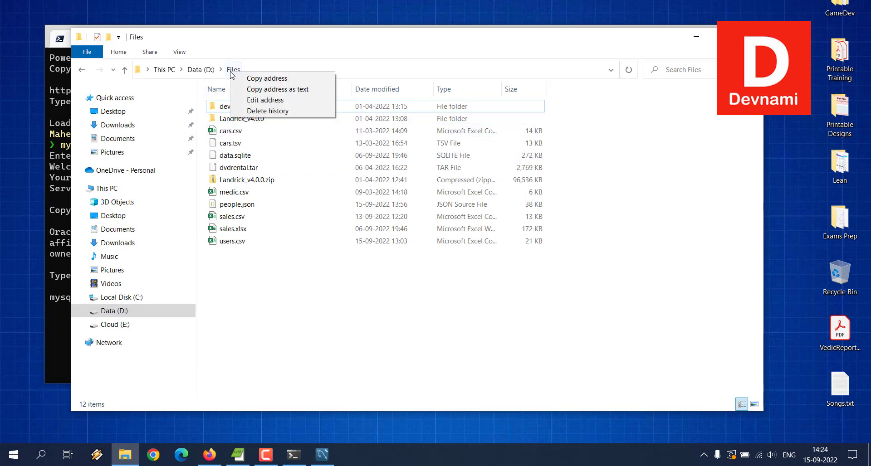
click(243, 93)
click(696, 37)
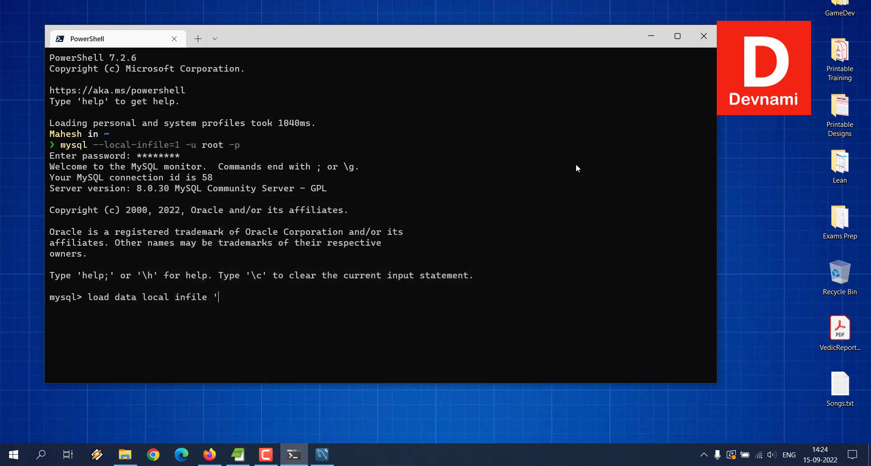
right_click(228, 299)
key(BackSpace)
text(/Files/people.json')
Examine the sales schema's tables in MySQL Workbench with demodb collapsed, and return to PowerShell
click(126, 454)
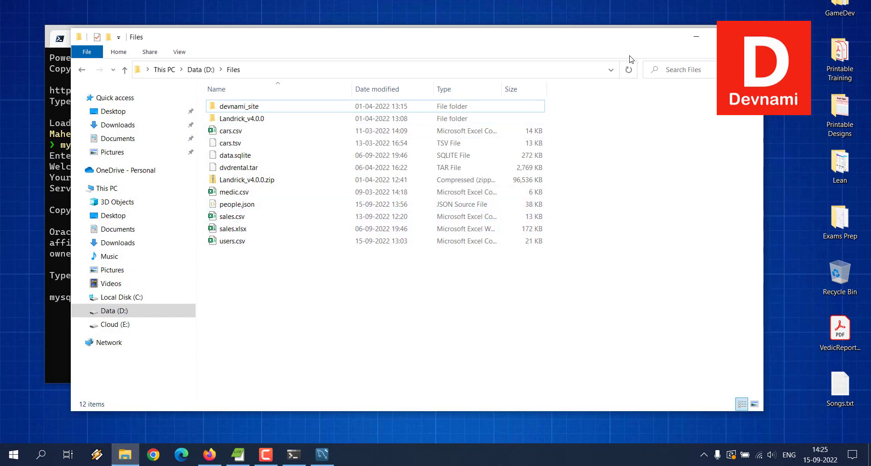
click(696, 36)
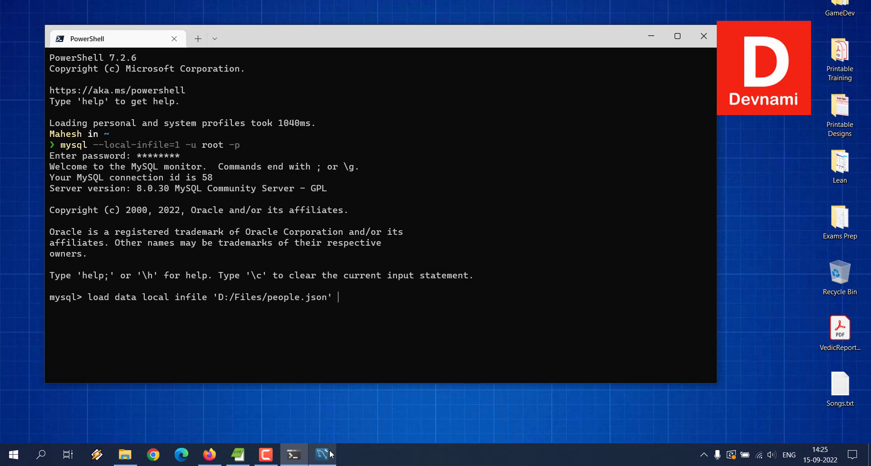
click(332, 452)
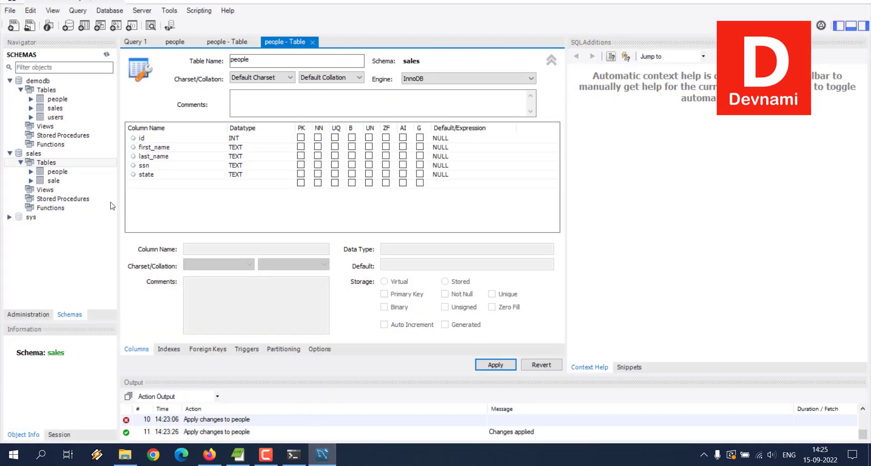
click(10, 81)
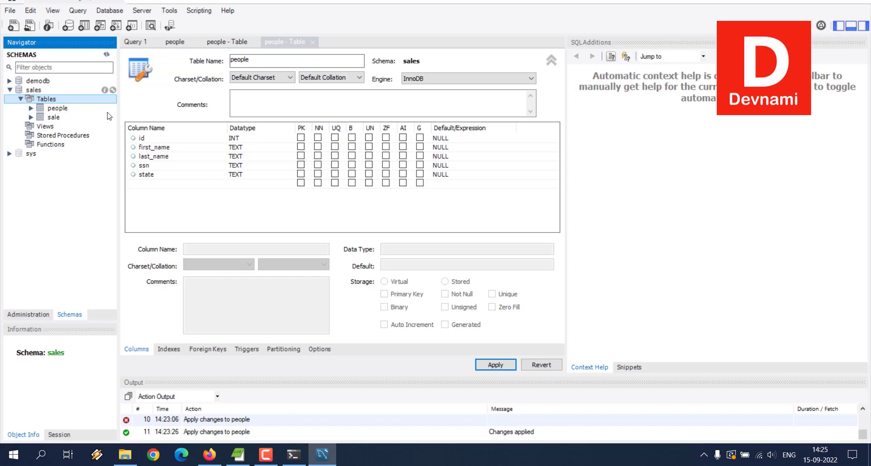
click(299, 462)
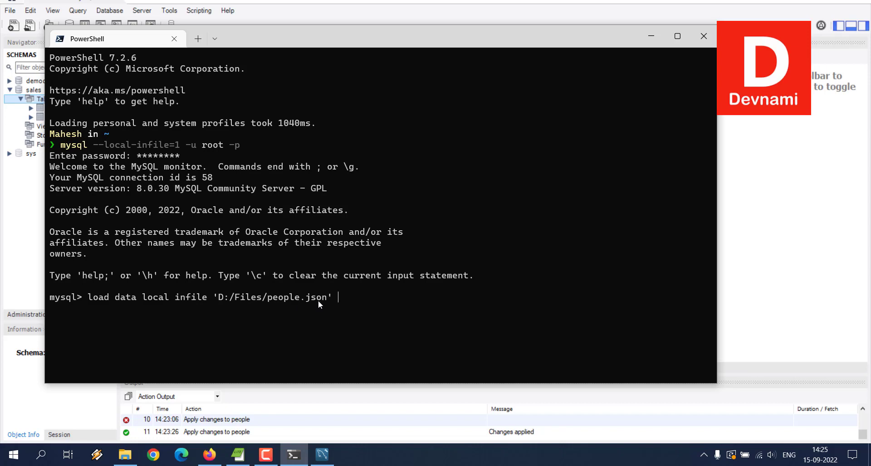
Complete the load statement with into table people;
text(into)
text( people;)
key(BackSpace)
key(BackSpace)
key(BackSpace)
key(BackSpace)
key(BackSpace)
key(BackSpace)
key(BackSpace)
text(table people)
Copy the complete load data statement and clear it from the MySQL prompt
drag(436, 301, 91, 300)
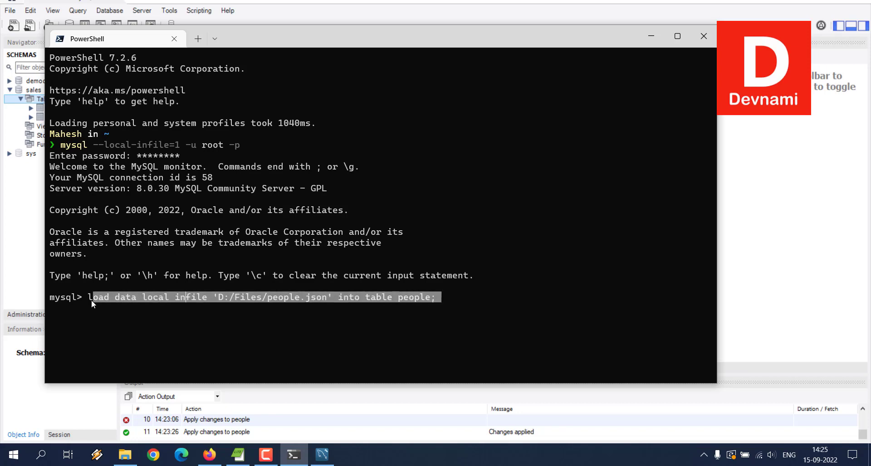
click(330, 298)
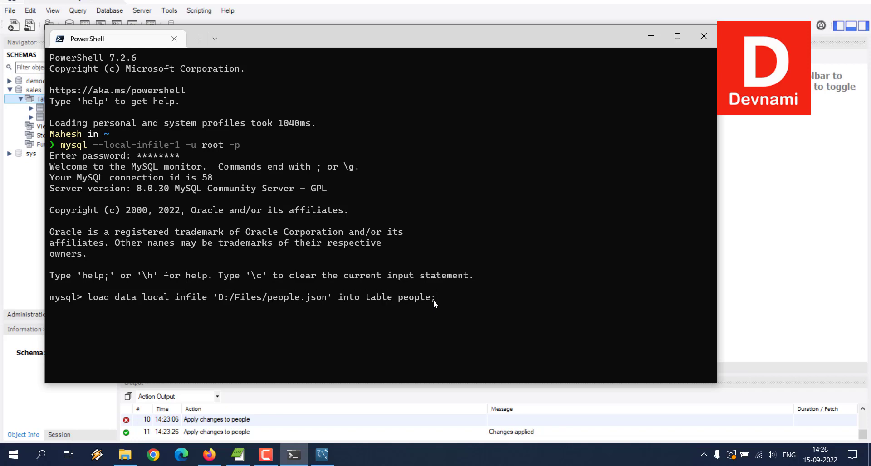
key(BackSpace)
key(BackSpace)
key(BackSpace)
key(BackSpace)
key(BackSpace)
key(BackSpace)
key(BackSpace)
key(BackSpace)
key(BackSpace)
key(BackSpace)
key(BackSpace)
key(BackSpace)
key(BackSpace)
key(BackSpace)
key(BackSpace)
key(BackSpace)
key(BackSpace)
key(BackSpace)
key(BackSpace)
key(BackSpace)
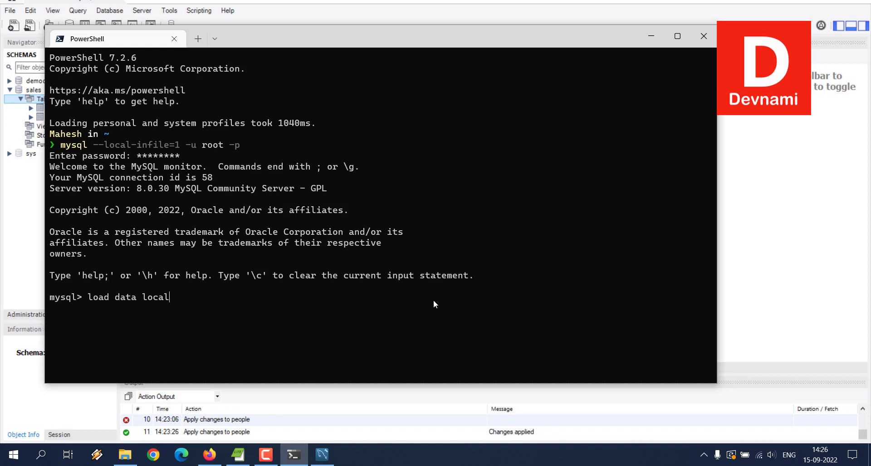
key(BackSpace)
key(BackSpace)
key(BackSpace)
key(BackSpace)
key(BackSpace)
key(BackSpace)
key(BackSpace)
key(BackSpace)
key(BackSpace)
key(BackSpace)
key(BackSpace)
key(BackSpace)
key(BackSpace)
key(BackSpace)
key(BackSpace)
Make sales the active database by running use sales;
text(use)
drag(321, 46, 411, 46)
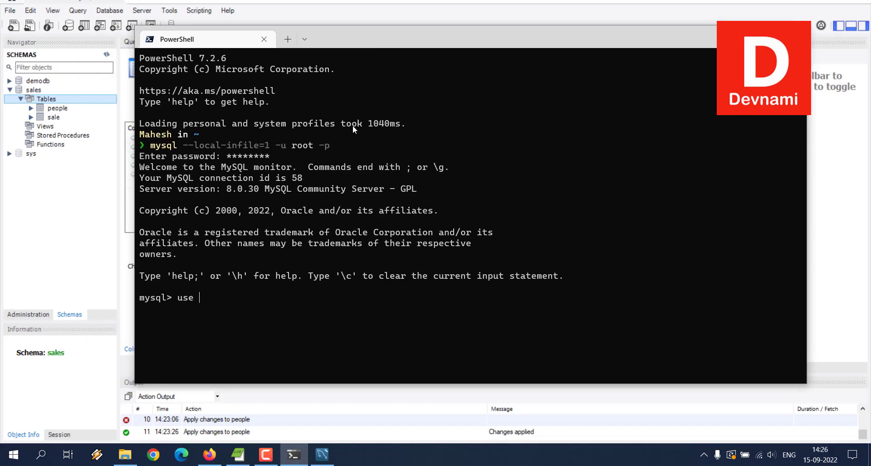
text(sales;)
key(Return)
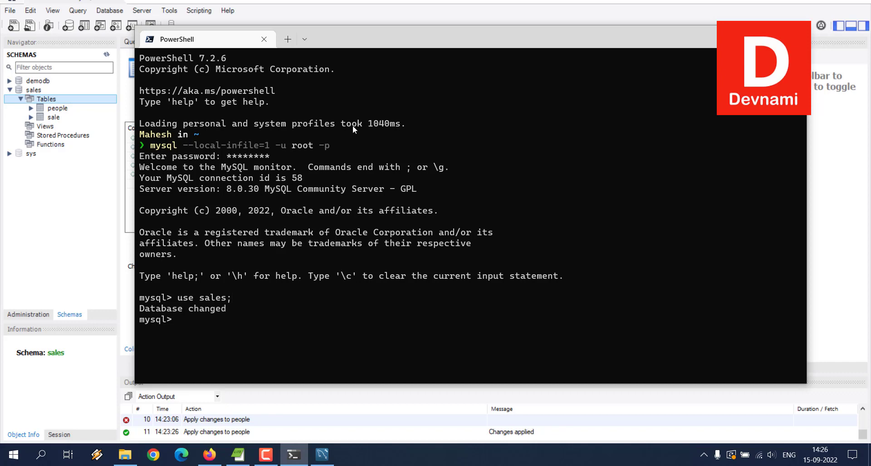
Run load data local infile 'D:/Files/people.json' into table people; with the copied statement
key(Up)
key(BackSpace)
key(BackSpace)
key(BackSpace)
key(BackSpace)
key(BackSpace)
key(BackSpace)
key(BackSpace)
key(BackSpace)
key(BackSpace)
key(BackSpace)
key(ctrl+v)
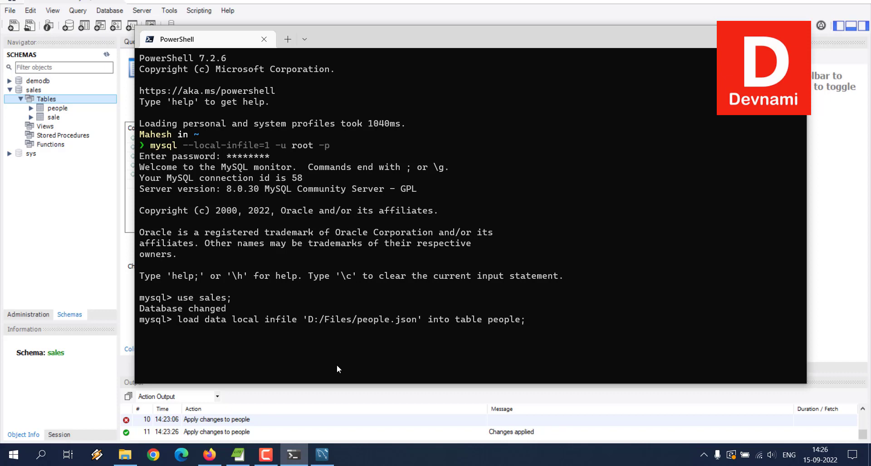
click(125, 455)
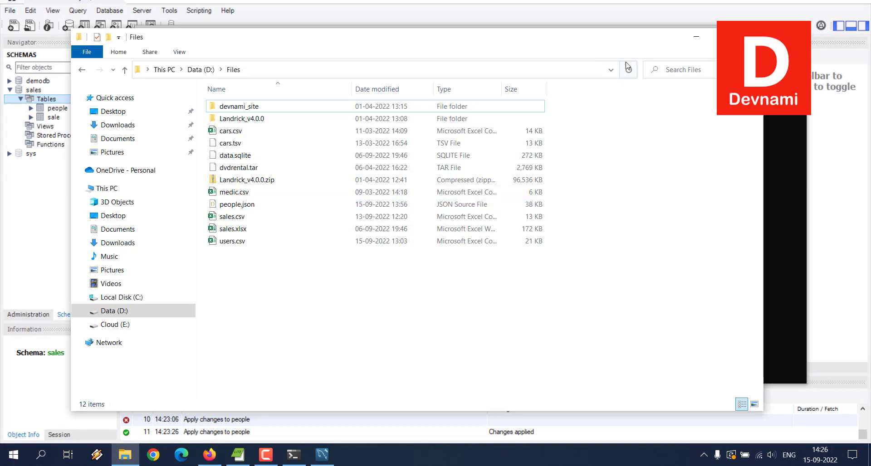
key(alt+Tab)
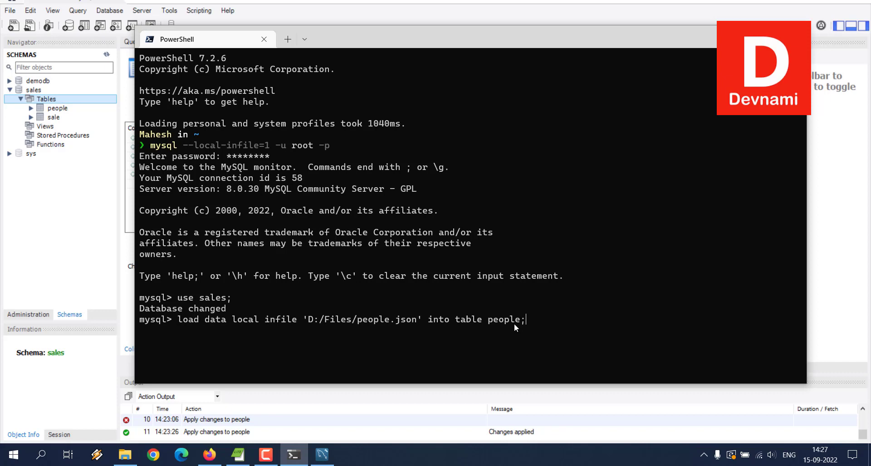
key(Return)
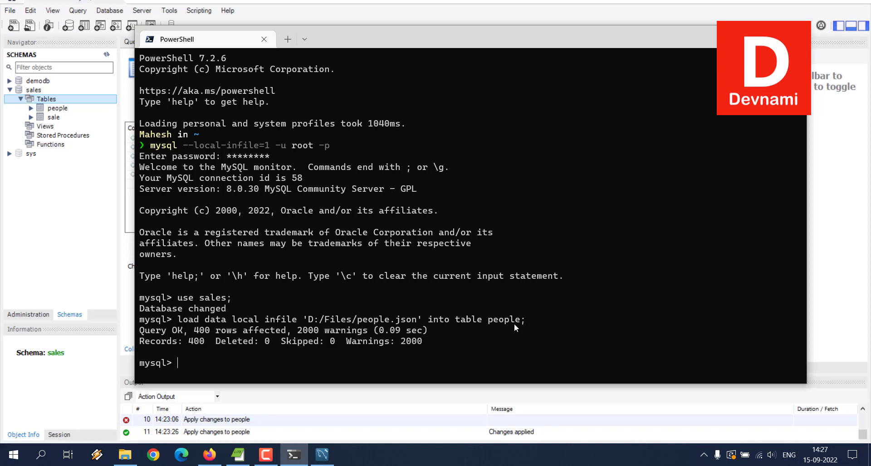